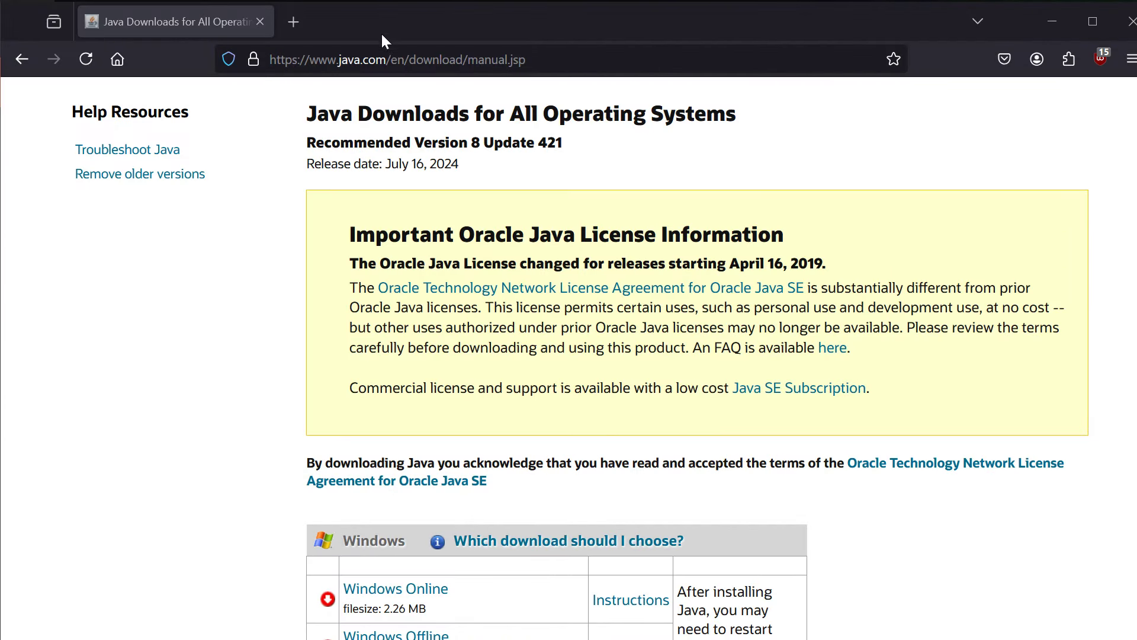
# Step: Highlight the Windows Offline (64-bit) link on the Java downloads page, then head to curseforge.com/download/app
pyautogui.scroll(-3, 370, 196)
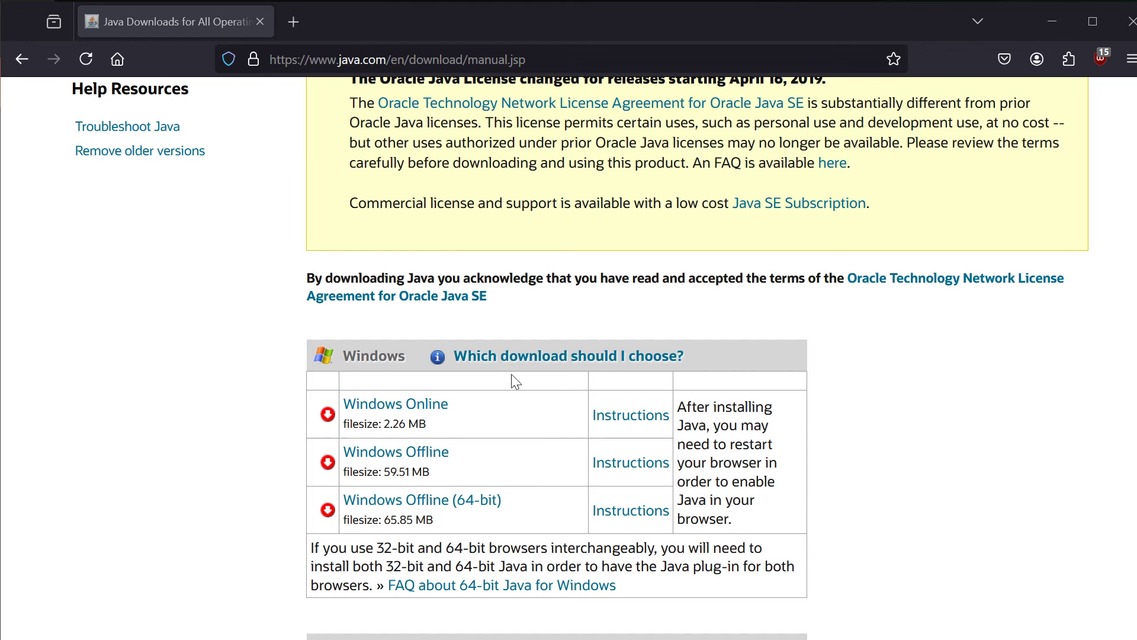
pyautogui.scroll(-3, 516, 300)
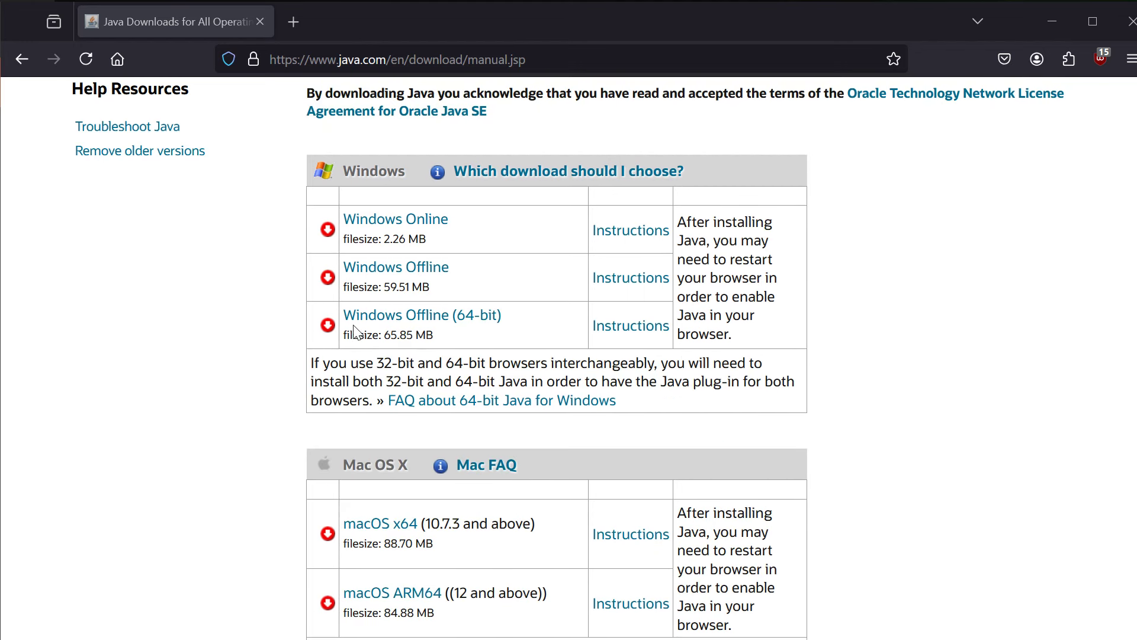
pyautogui.moveTo(515, 317); pyautogui.dragTo(343, 315)
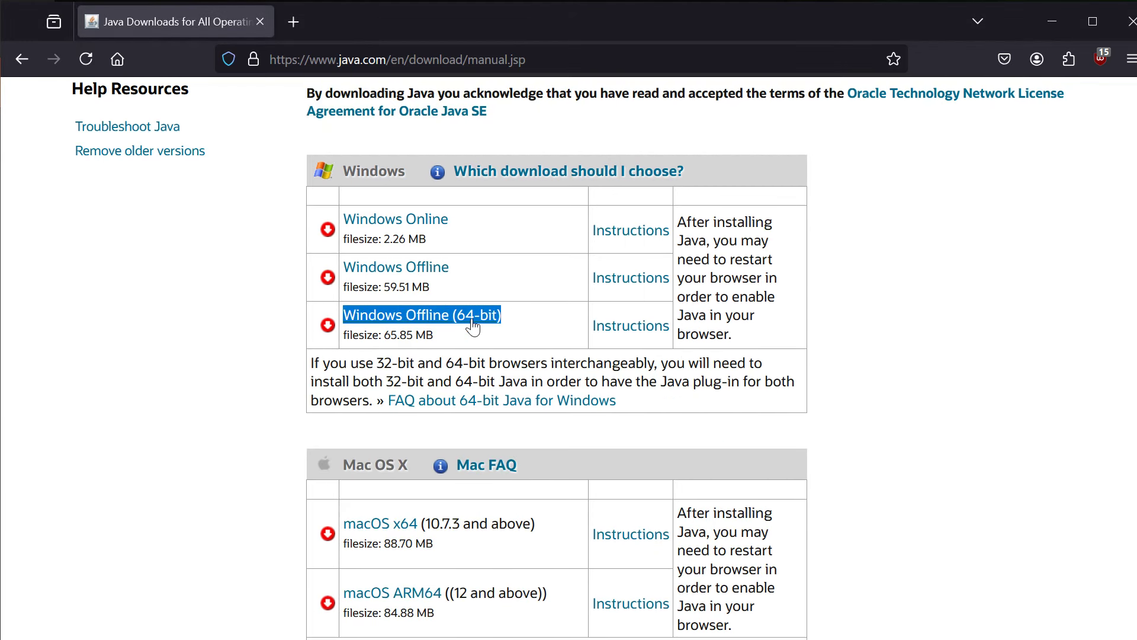
pyautogui.scroll(8, 521, 356)
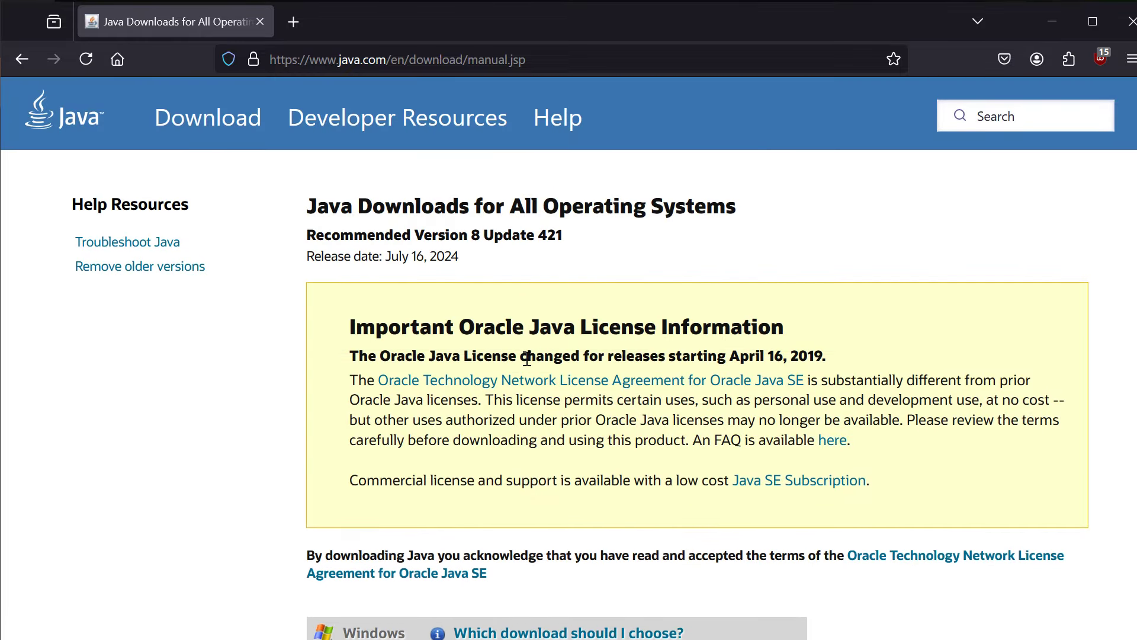
pyautogui.scroll(-5, 522, 359)
pyautogui.scroll(-2, 482, 386)
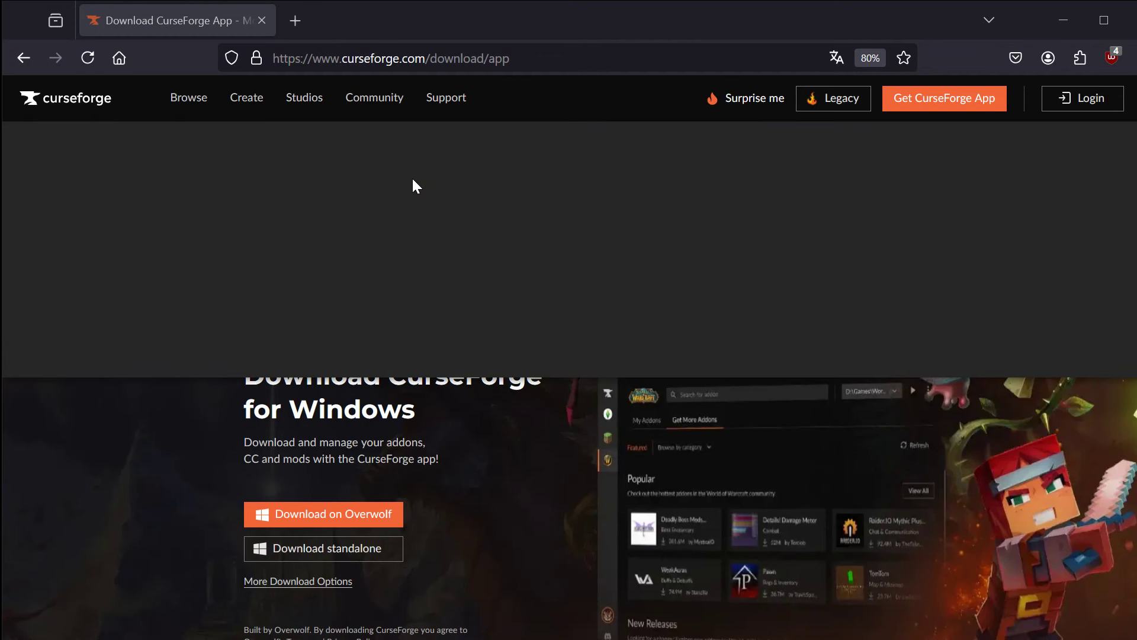
# Step: Download the standalone CurseForge installer and run CurseForge - Installer.exe
pyautogui.scroll(-1, 406, 500)
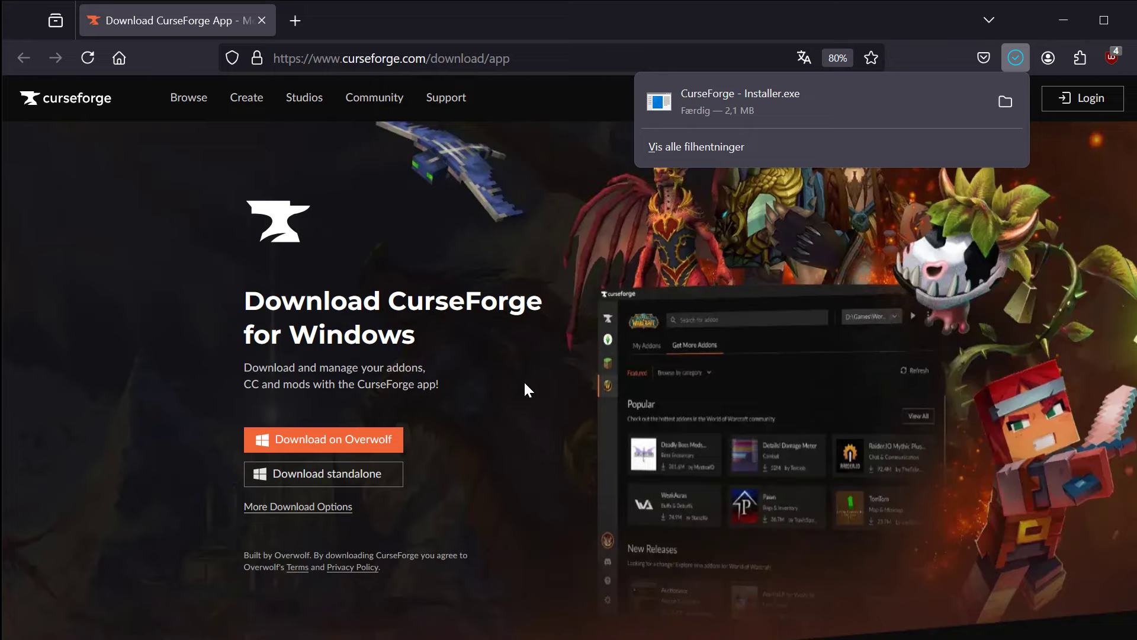
pyautogui.click(787, 112)
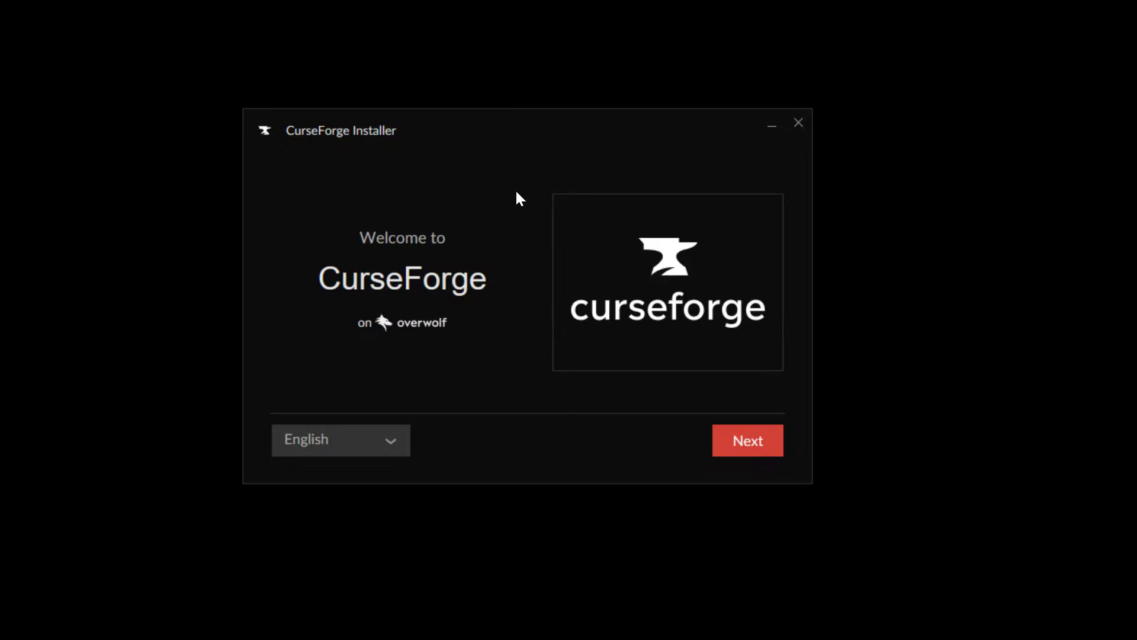
# Step: Accept the terms and install with the default folder and desktop shortcut, skipping Control
pyautogui.click(764, 446)
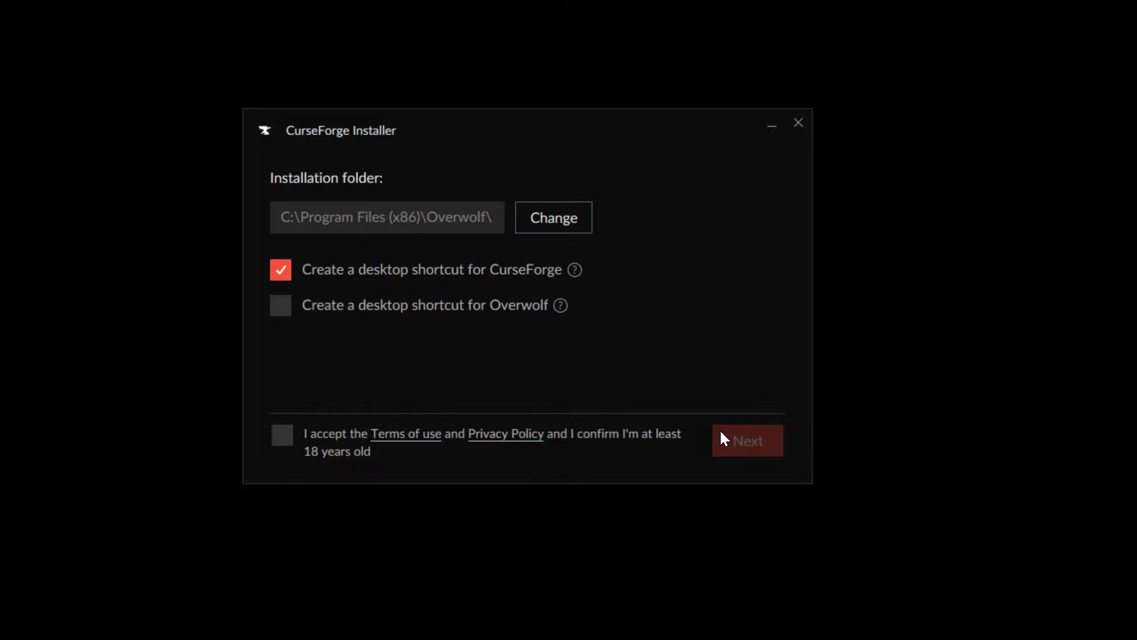
pyautogui.click(282, 435)
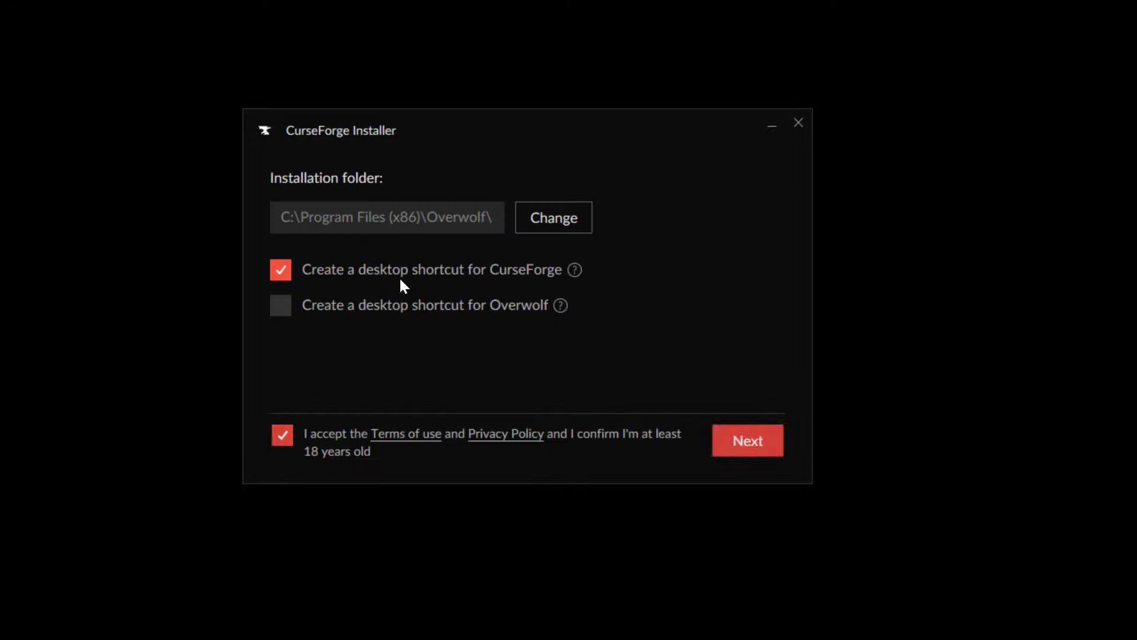
pyautogui.click(748, 445)
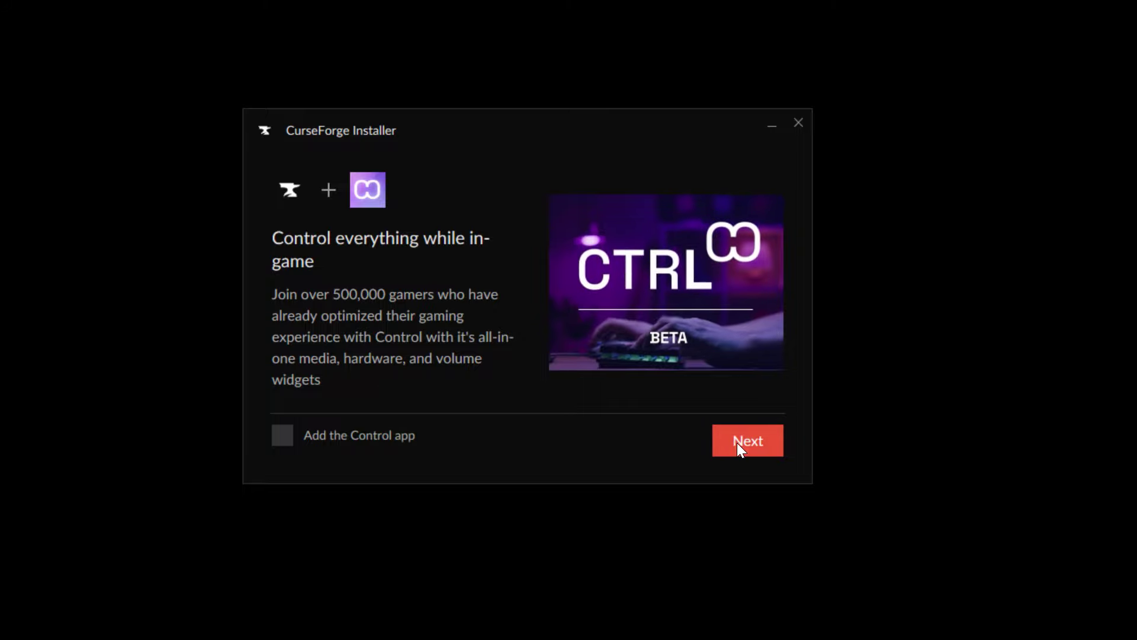
pyautogui.click(737, 443)
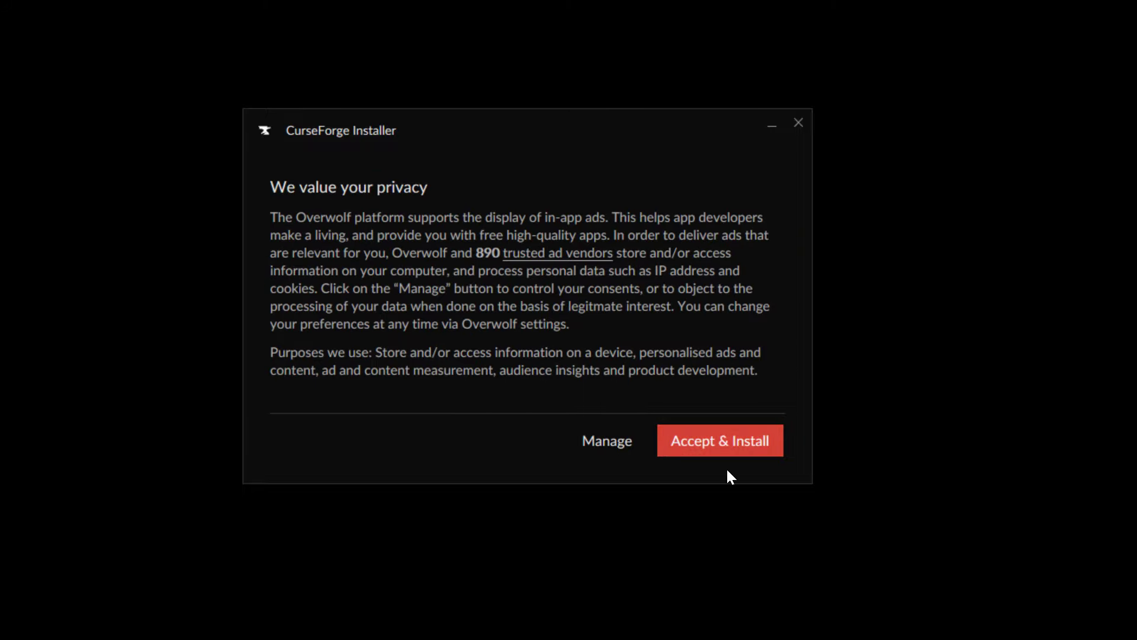
pyautogui.click(727, 442)
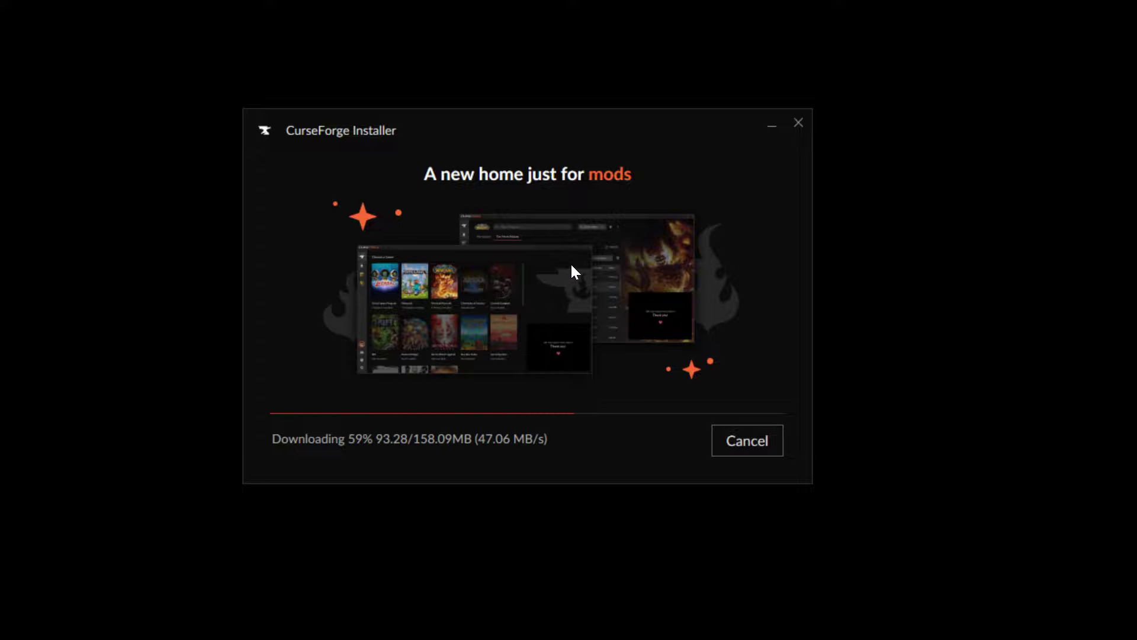
# Step: Launch CurseForge and go through the intro pages to the game library
pyautogui.click(762, 445)
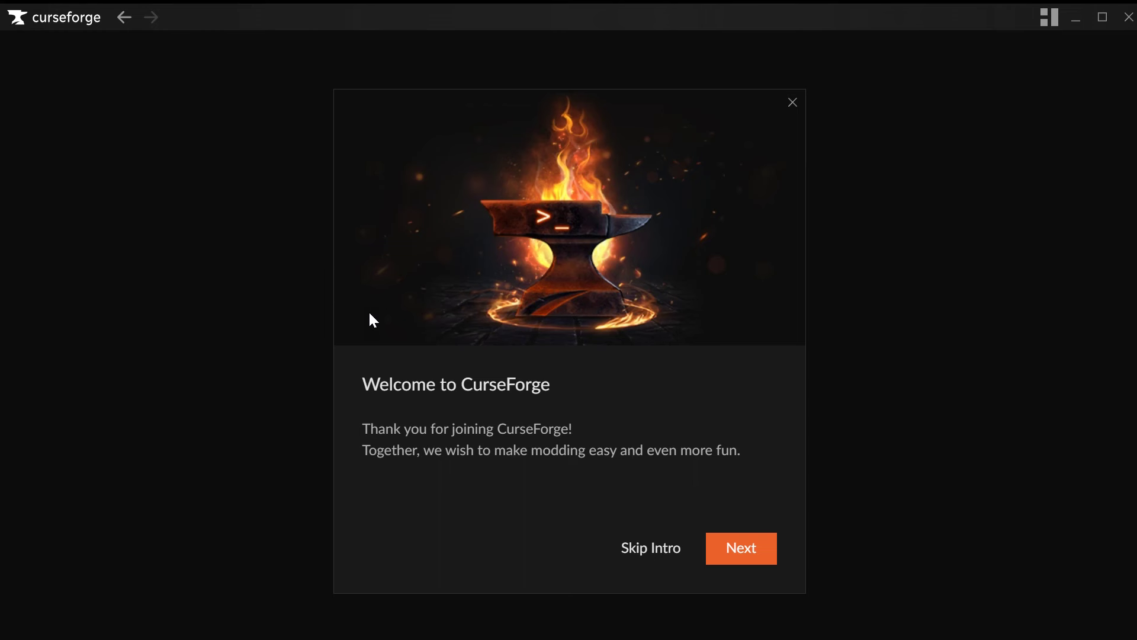
pyautogui.click(735, 563)
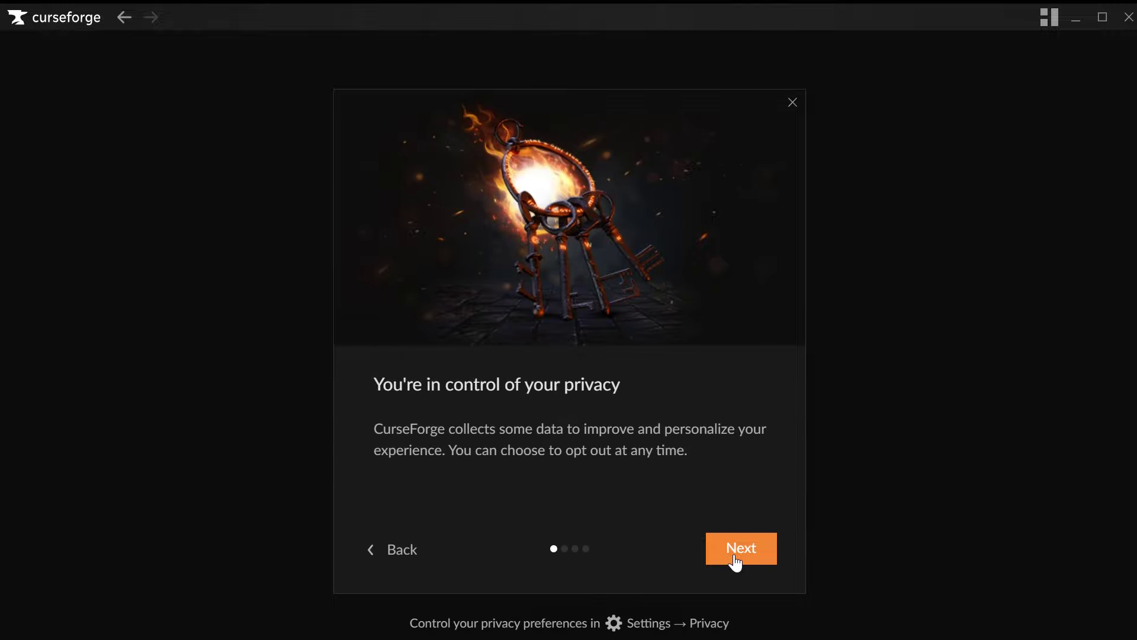
pyautogui.click(736, 563)
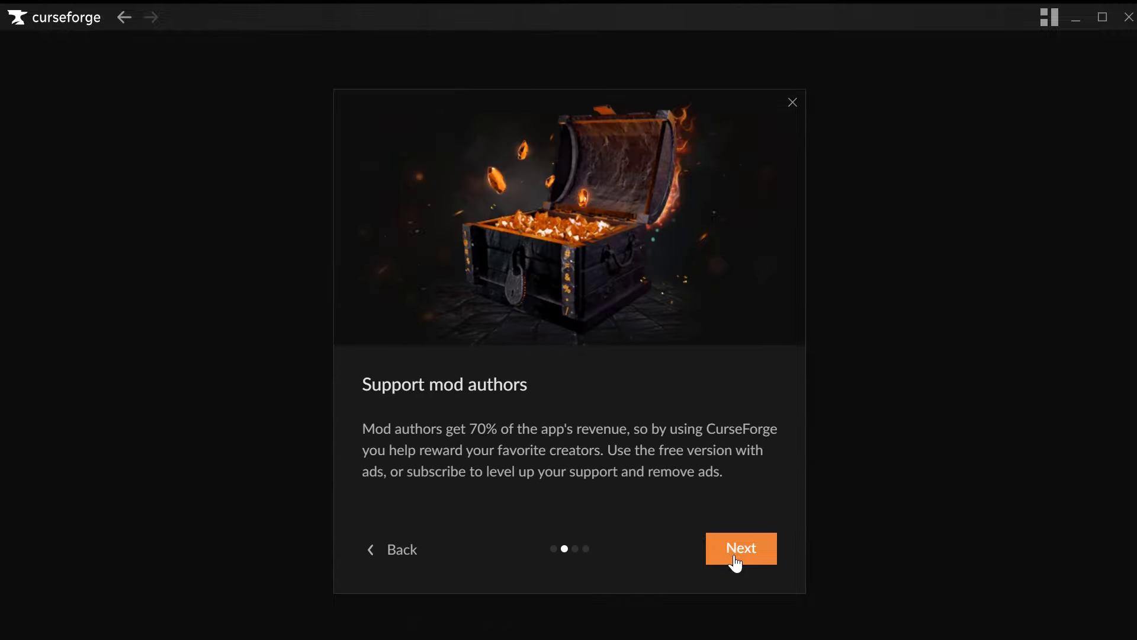
pyautogui.click(736, 562)
pyautogui.click(736, 563)
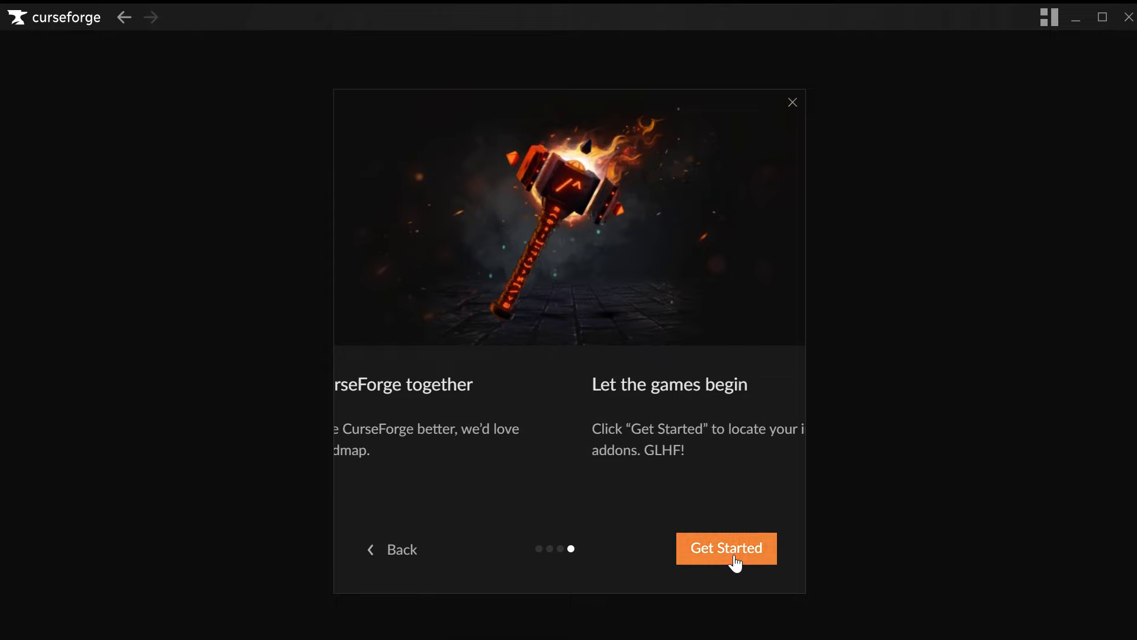
pyautogui.click(736, 563)
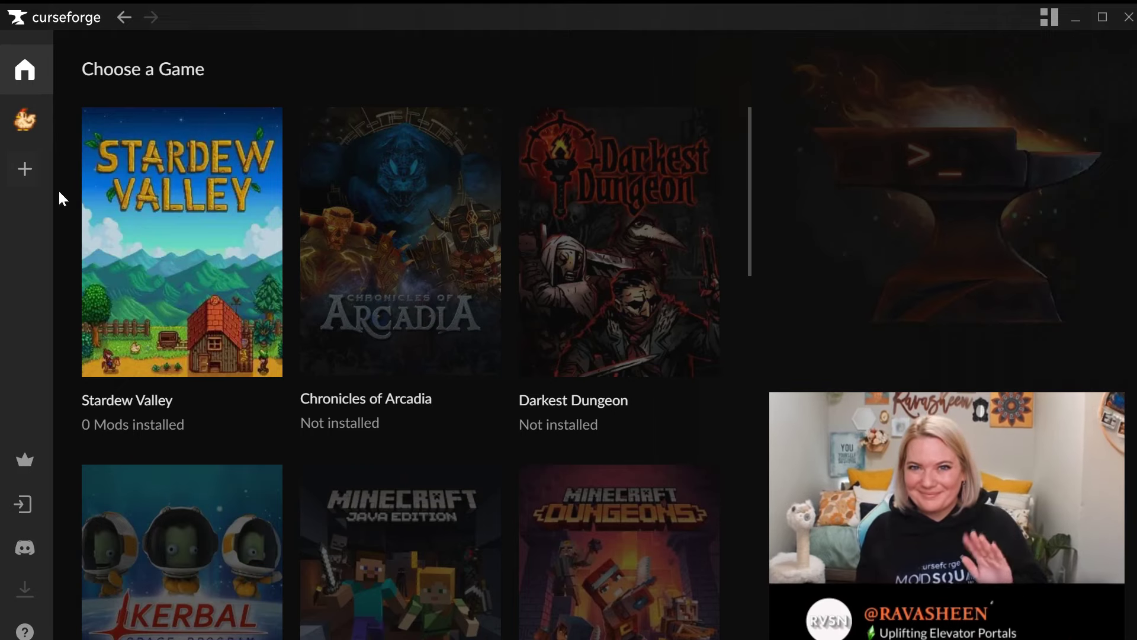
# Step: Browse the game list and choose Minecraft
pyautogui.scroll(-12, 195, 304)
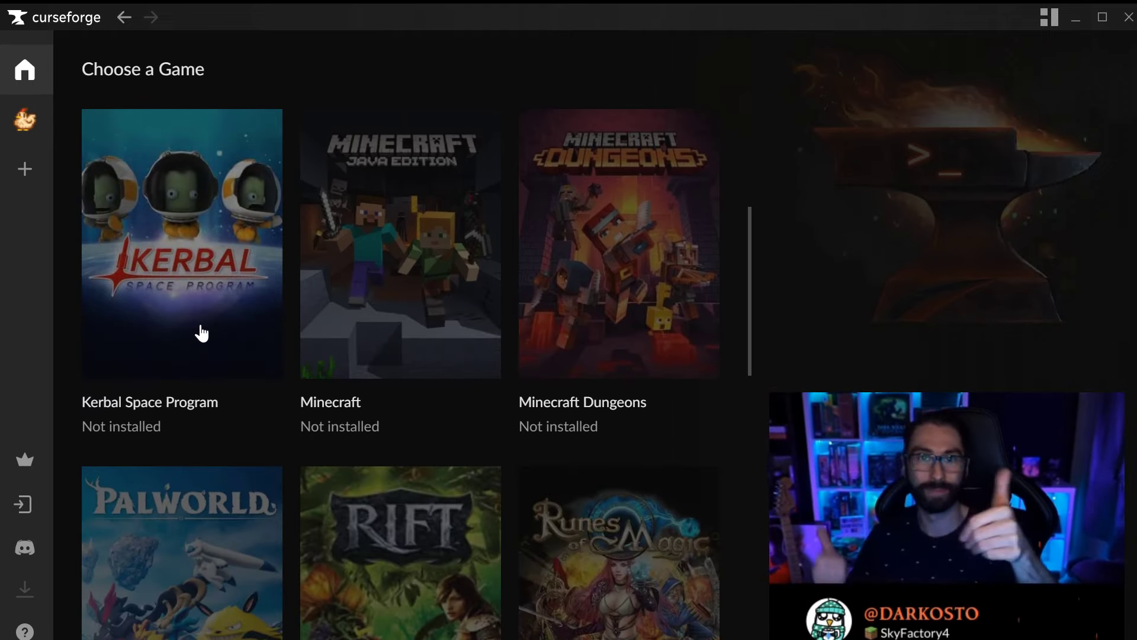
pyautogui.scroll(-10, 201, 332)
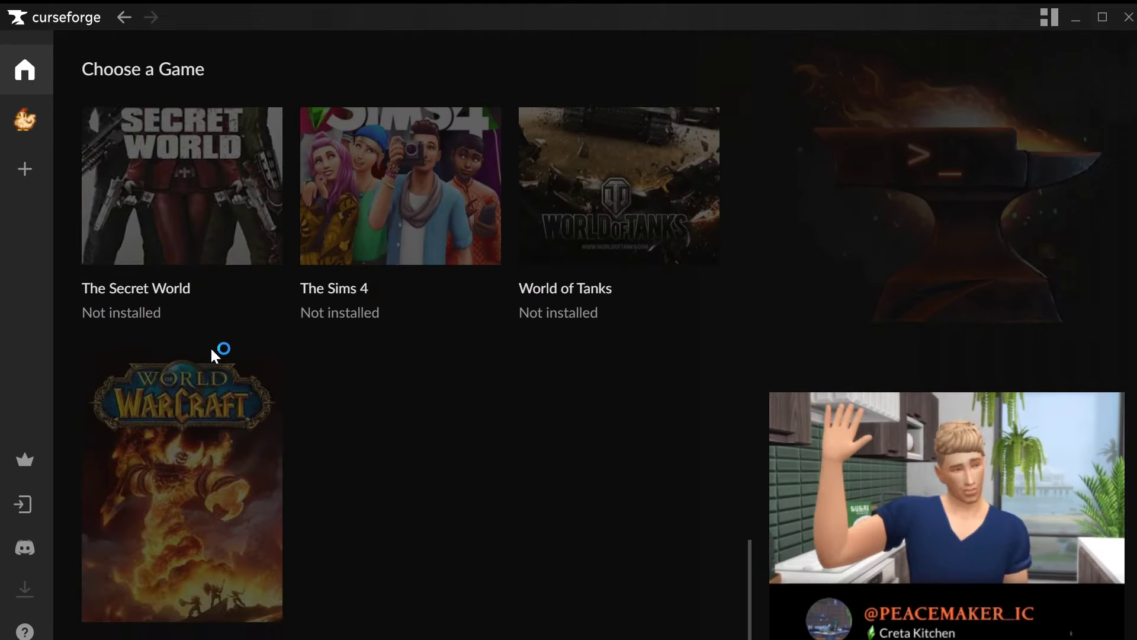
pyautogui.scroll(14, 211, 346)
pyautogui.scroll(5, 211, 358)
pyautogui.scroll(-3, 231, 362)
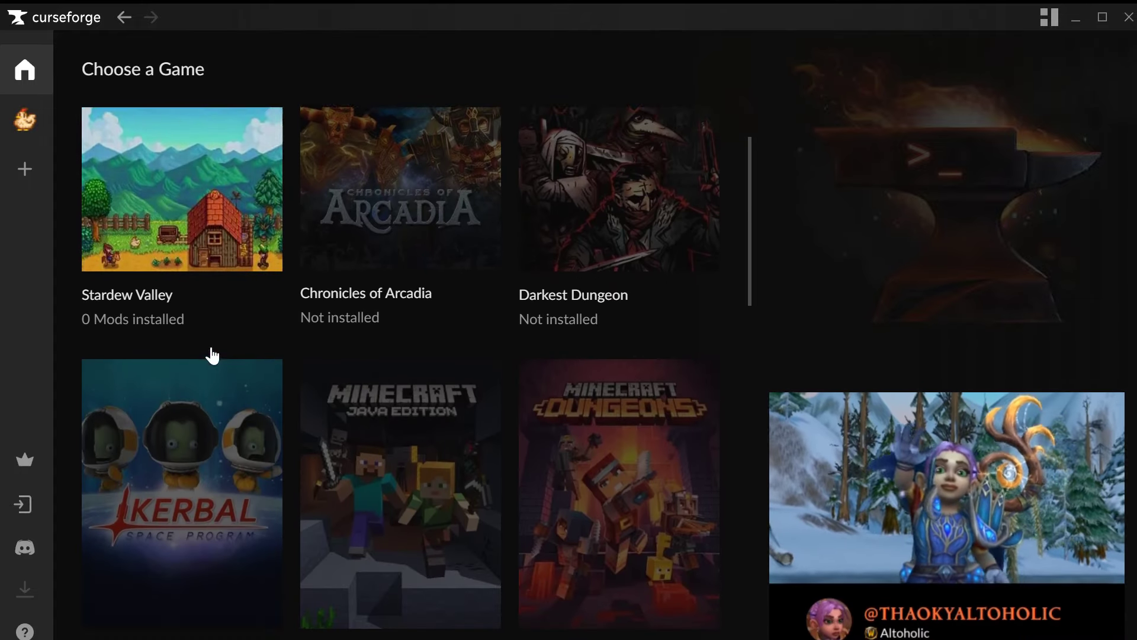
pyautogui.click(399, 391)
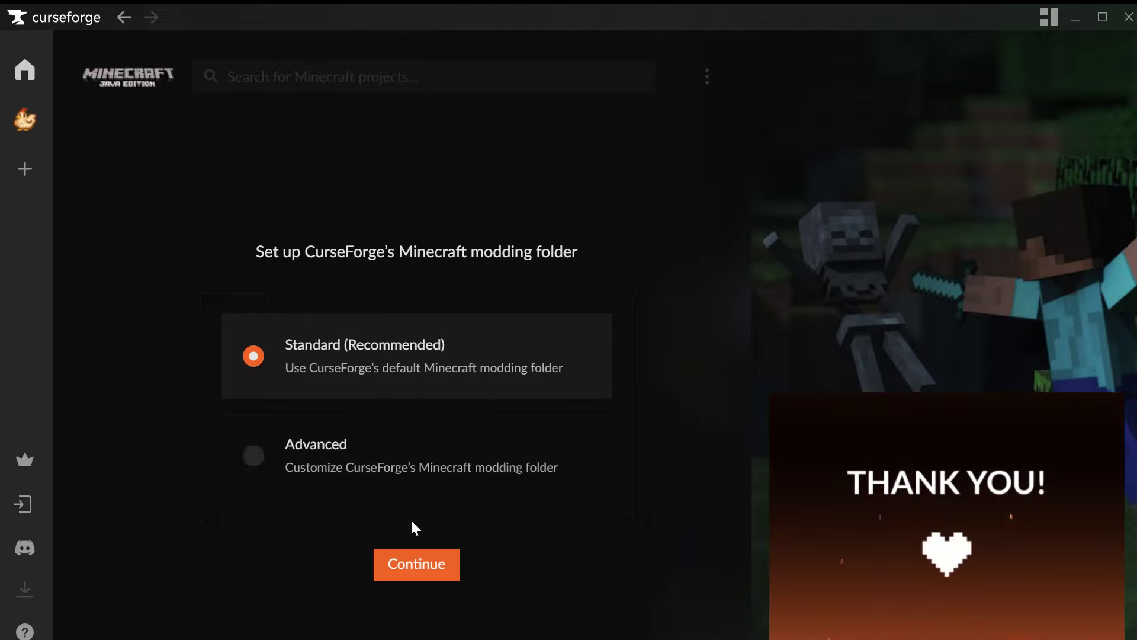
# Step: Confirm the Standard (Recommended) modding folder for Minecraft
pyautogui.click(421, 572)
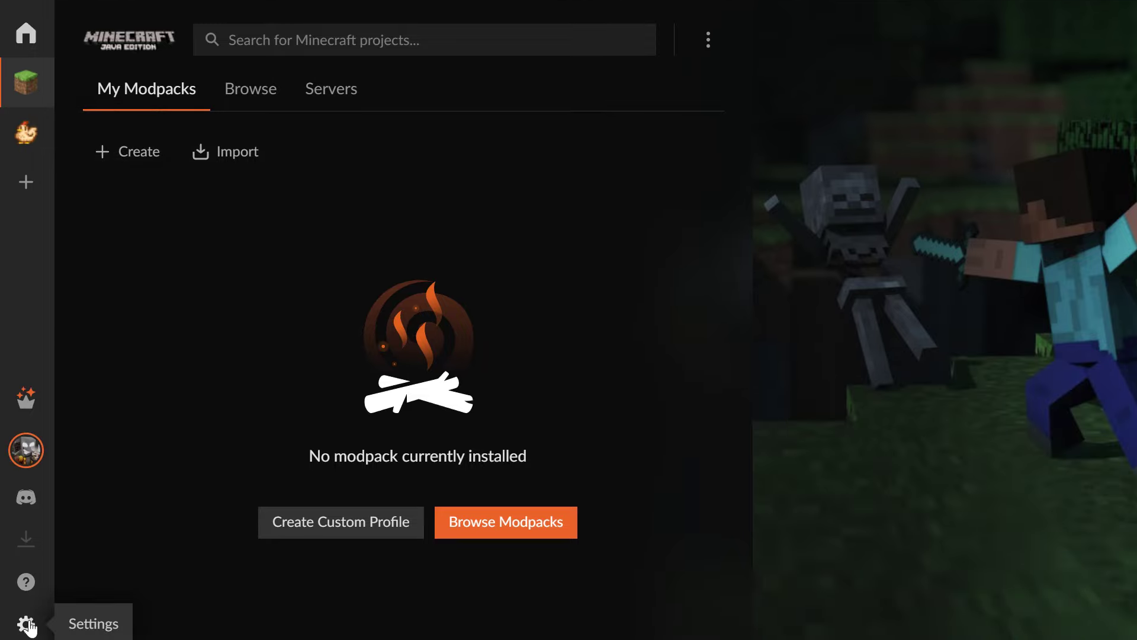
# Step: In Minecraft settings, set the game resolution to 1920 × 1080
pyautogui.click(27, 625)
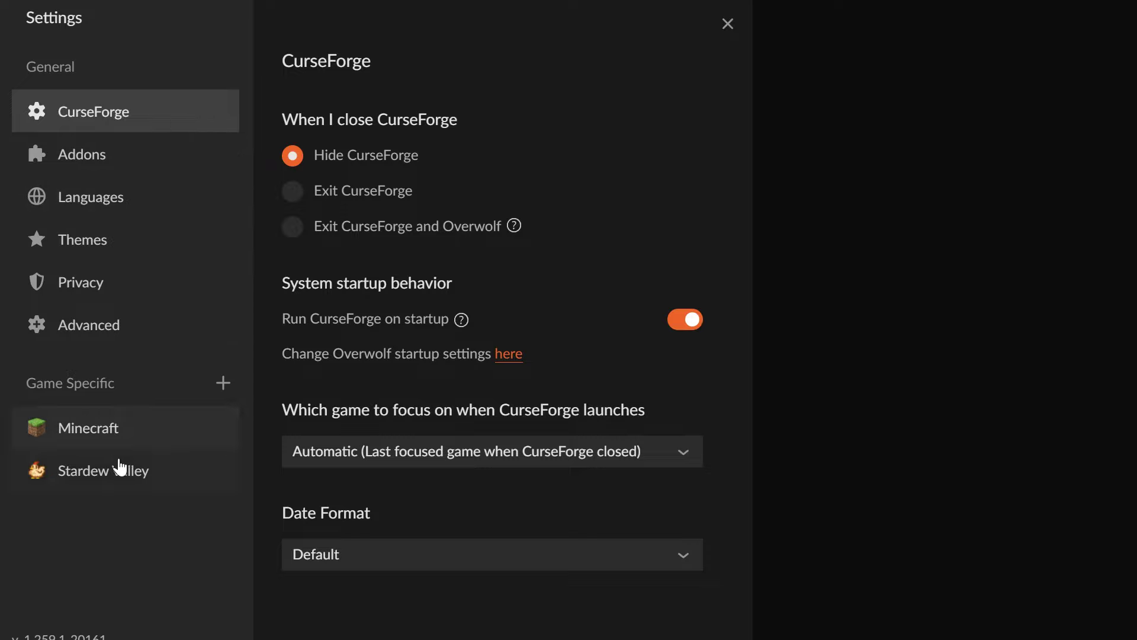
pyautogui.click(93, 428)
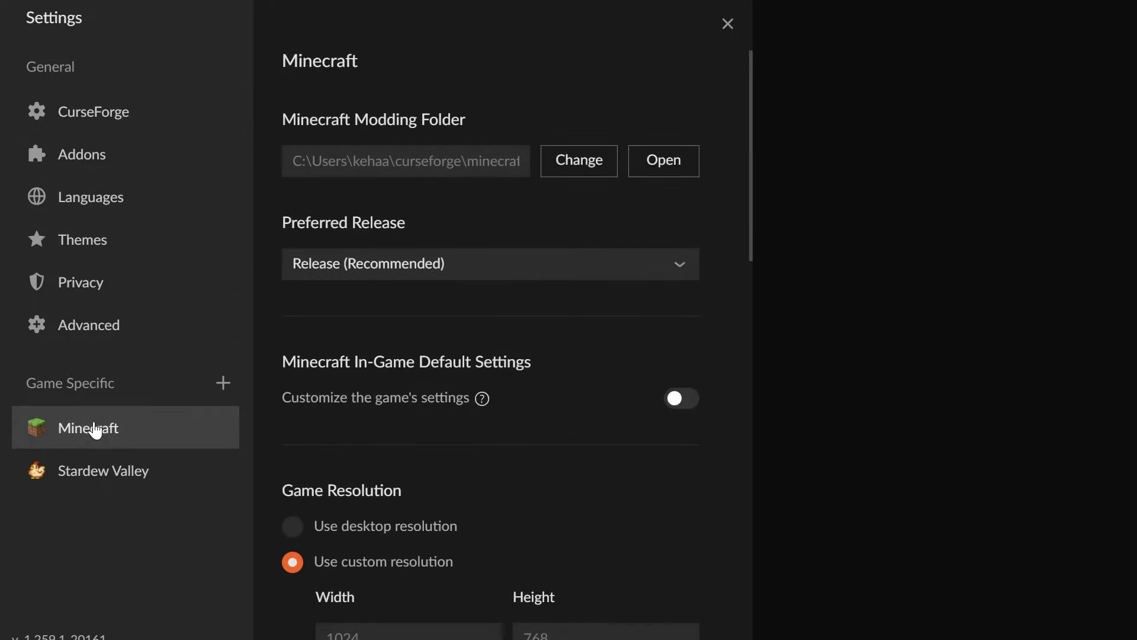
pyautogui.scroll(-5, 435, 287)
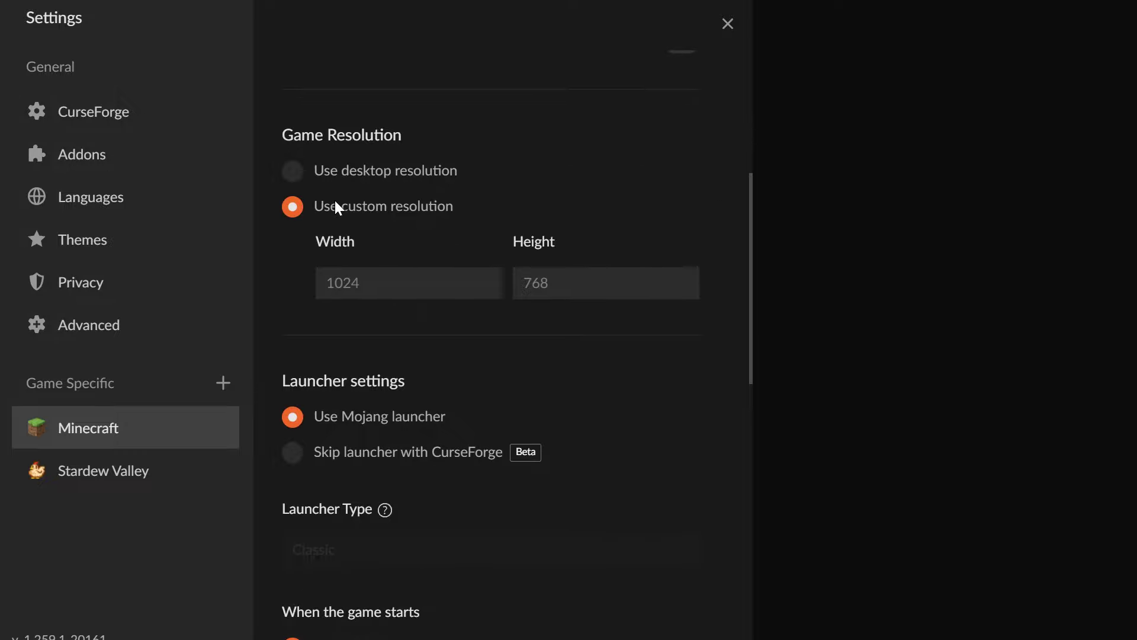
pyautogui.click(391, 281)
pyautogui.moveTo(391, 282); pyautogui.dragTo(304, 272)
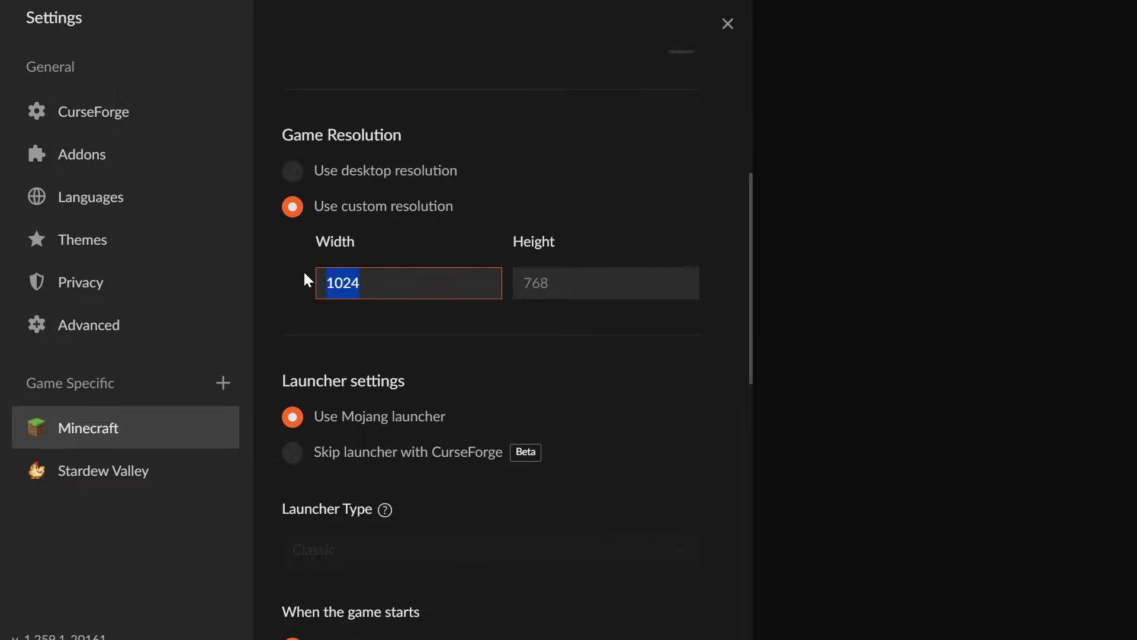
pyautogui.write('1920')
pyautogui.press('Tab')
pyautogui.write('1080')
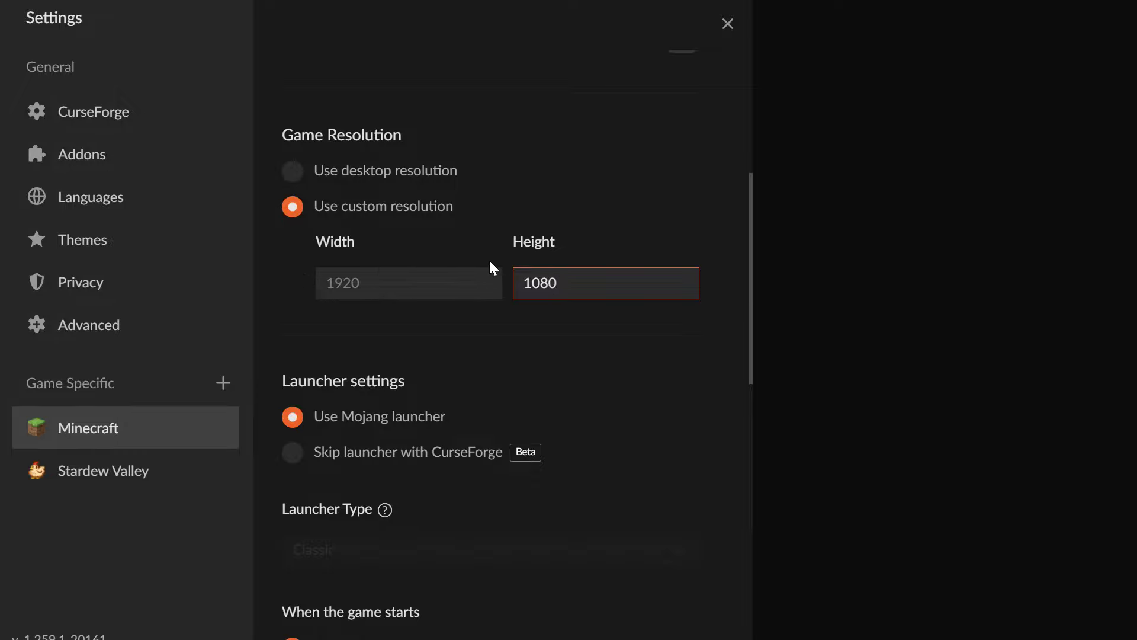
# Step: Keep launching through the Mojang launcher and scroll down to Java Settings
pyautogui.scroll(-3, 581, 296)
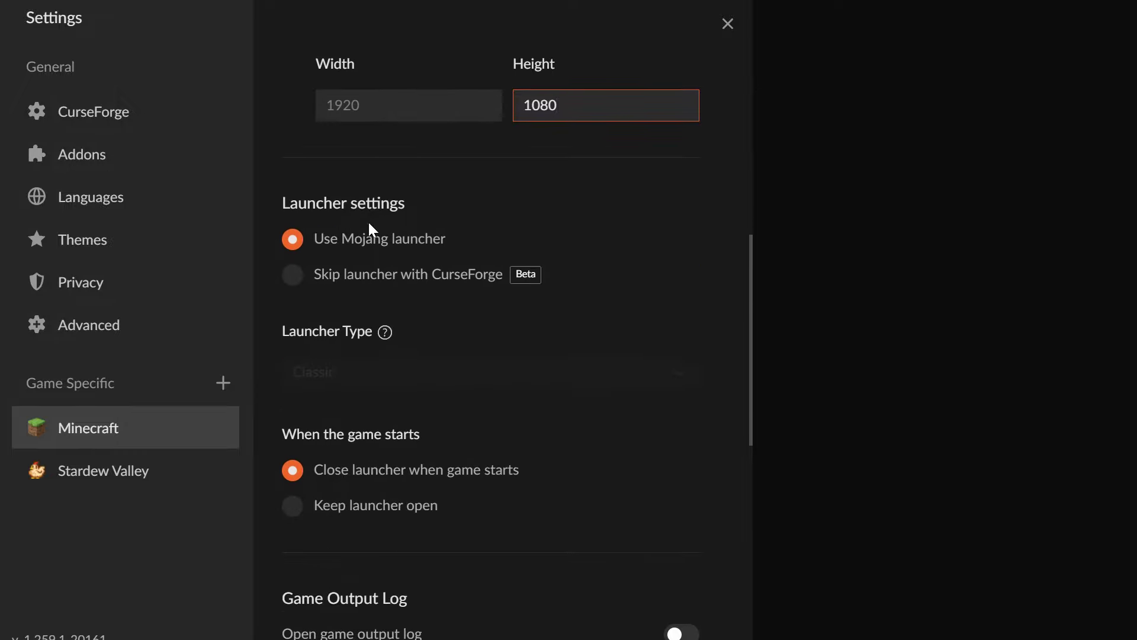
pyautogui.click(439, 287)
pyautogui.click(328, 244)
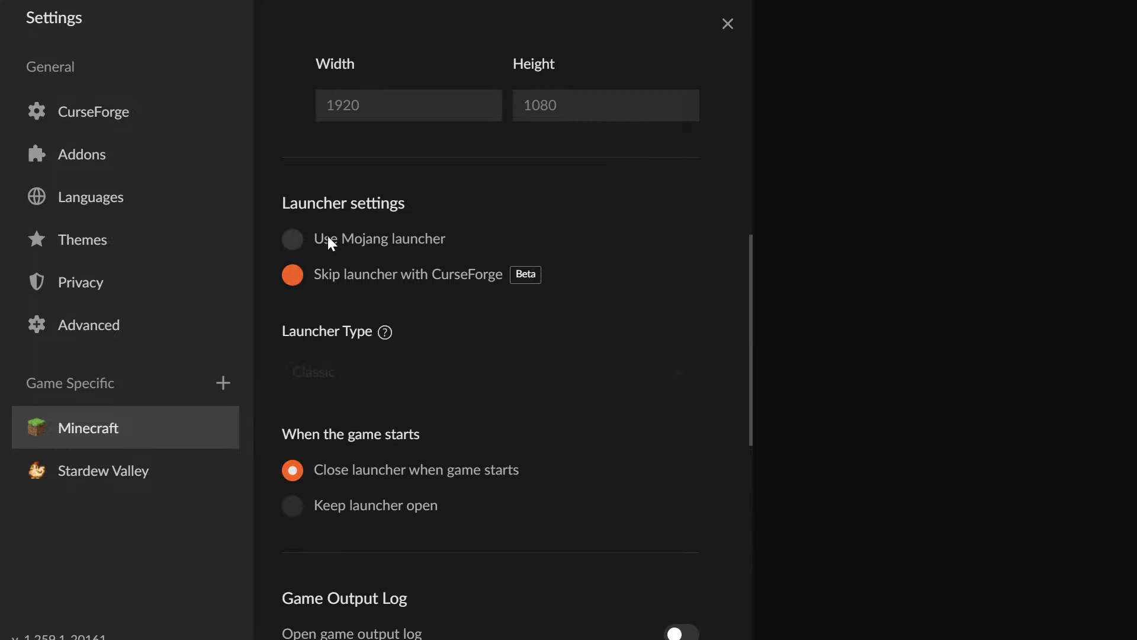
pyautogui.scroll(-3, 382, 213)
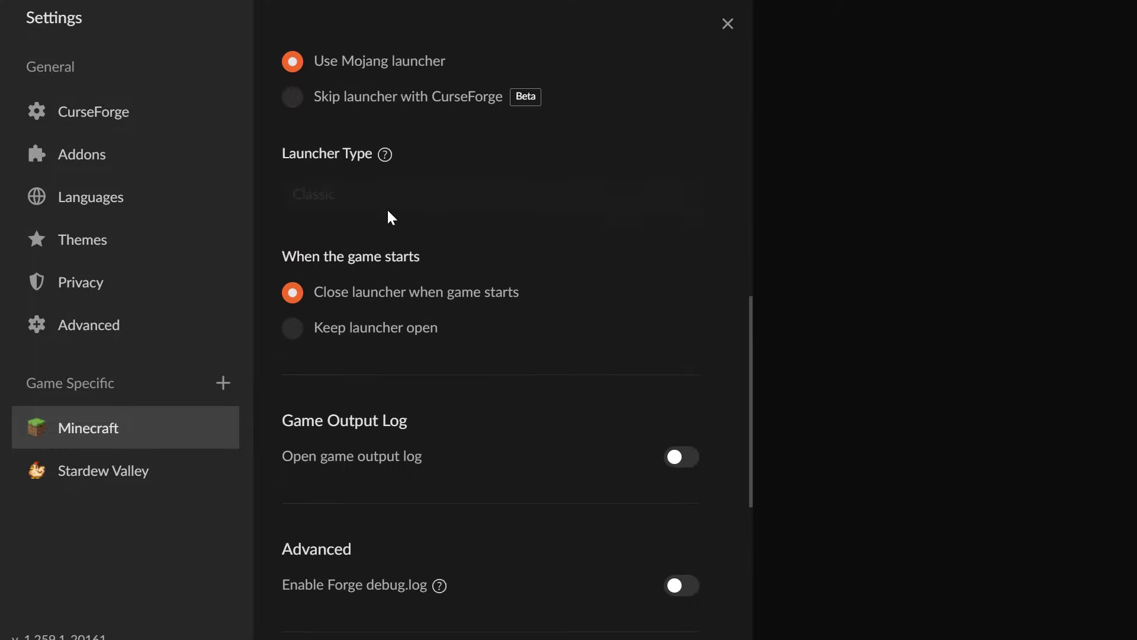
pyautogui.scroll(-7, 417, 249)
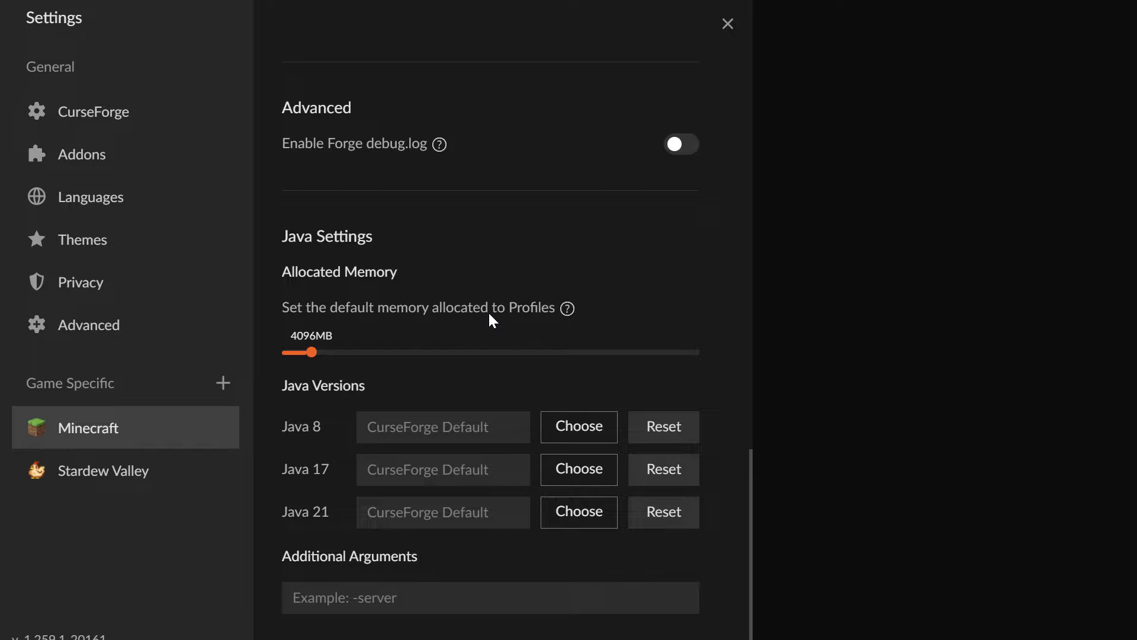
# Step: Raise the Allocated Memory slider from 4096MB to about 8256MB
pyautogui.moveTo(311, 354); pyautogui.dragTo(337, 363)
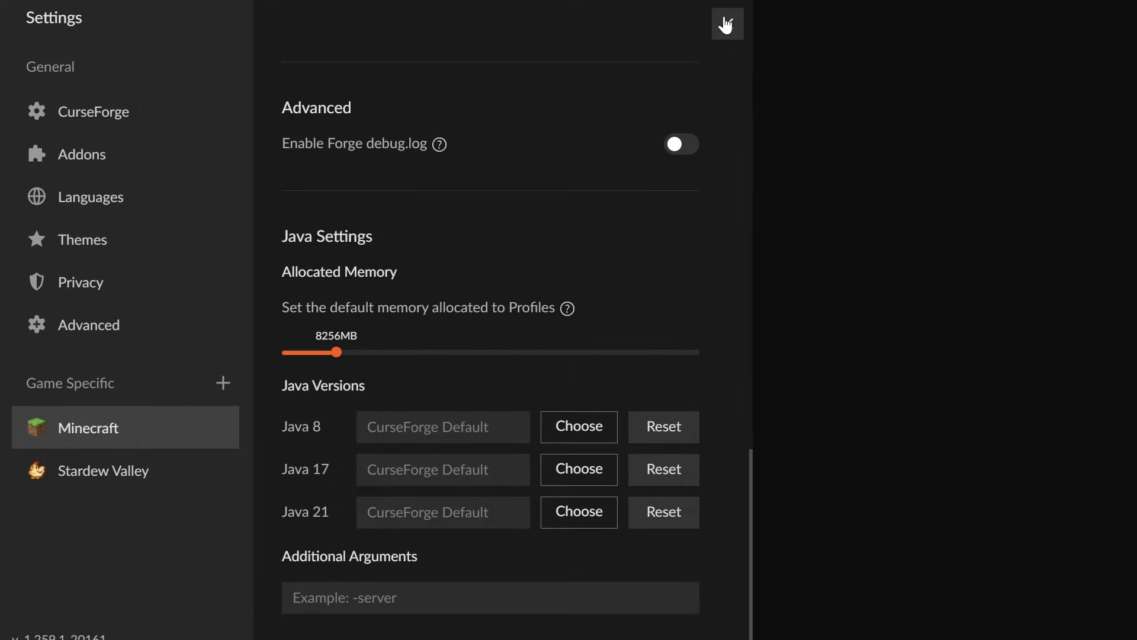
# Step: Close settings, open Browse, and search Minecraft modpacks for 'kehaan'
pyautogui.click(725, 25)
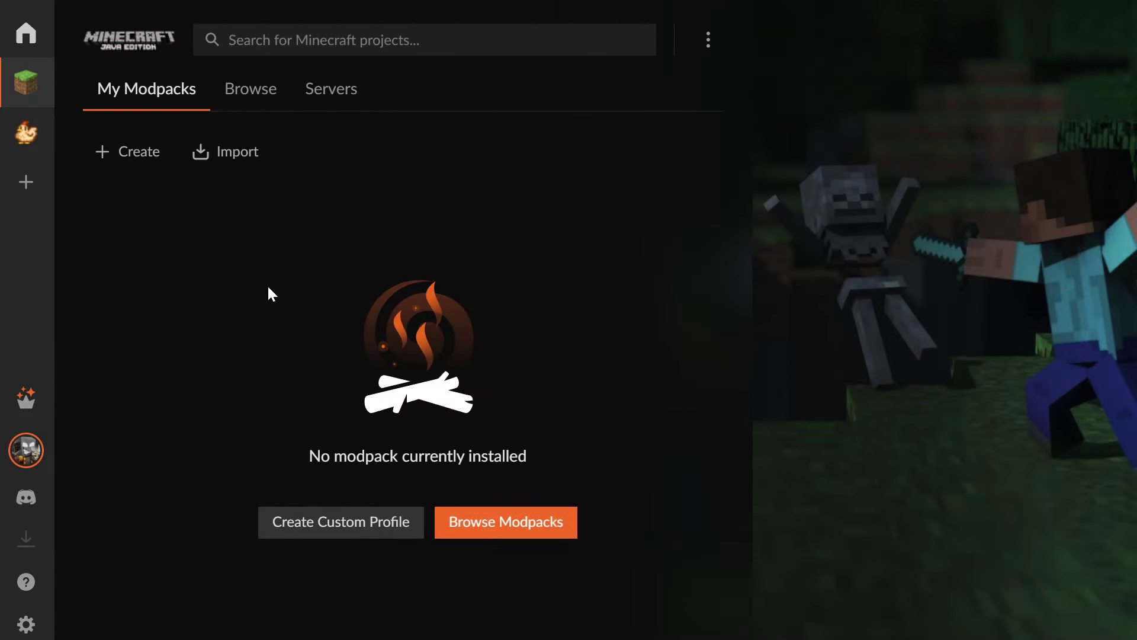
pyautogui.click(255, 90)
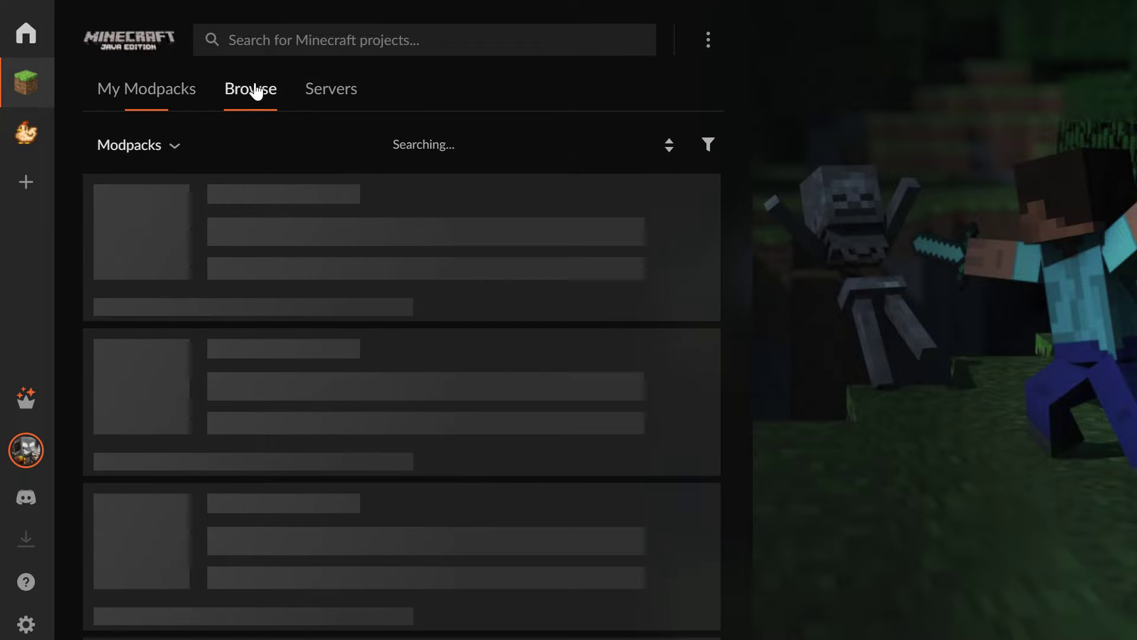
pyautogui.scroll(-15, 247, 396)
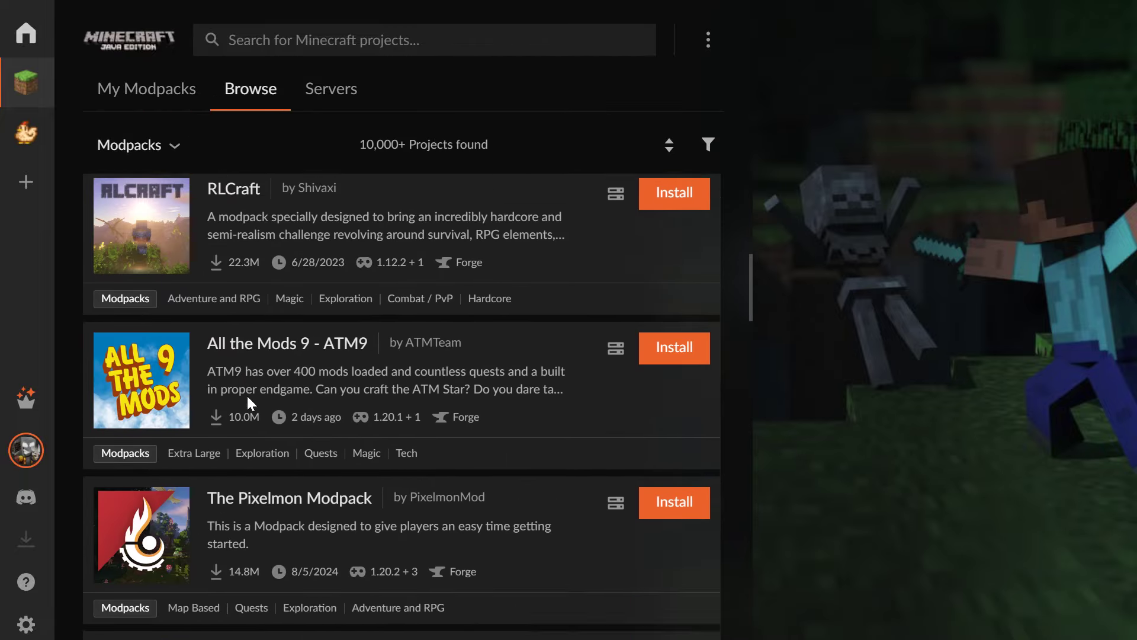
pyautogui.scroll(15, 247, 405)
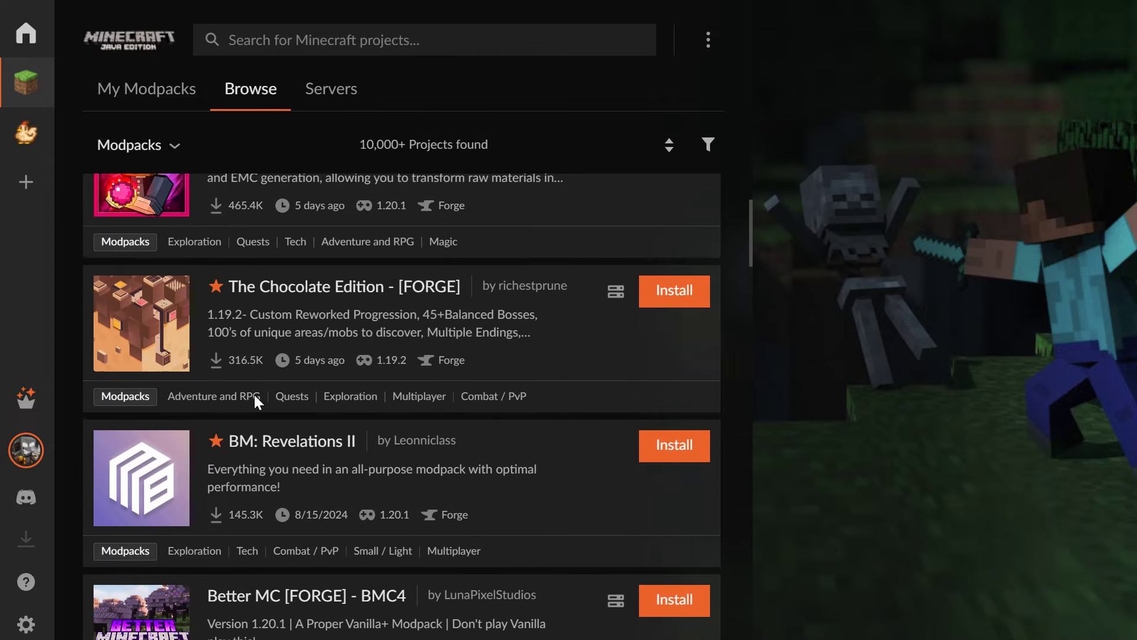
pyautogui.click(281, 40)
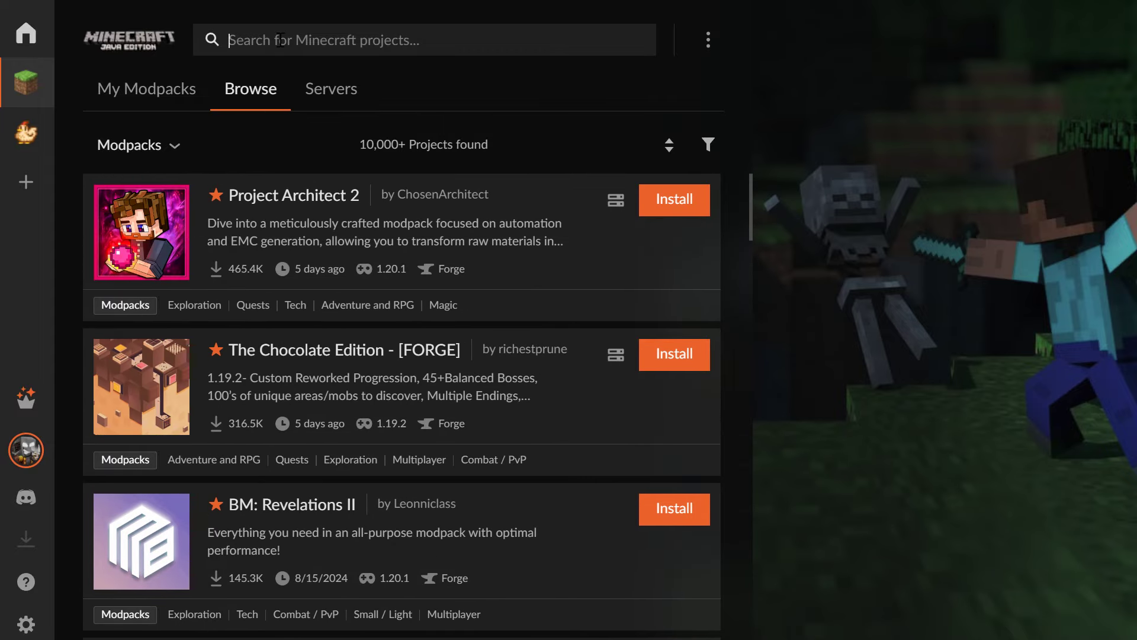
pyautogui.write('kehaan')
pyautogui.press('Return')
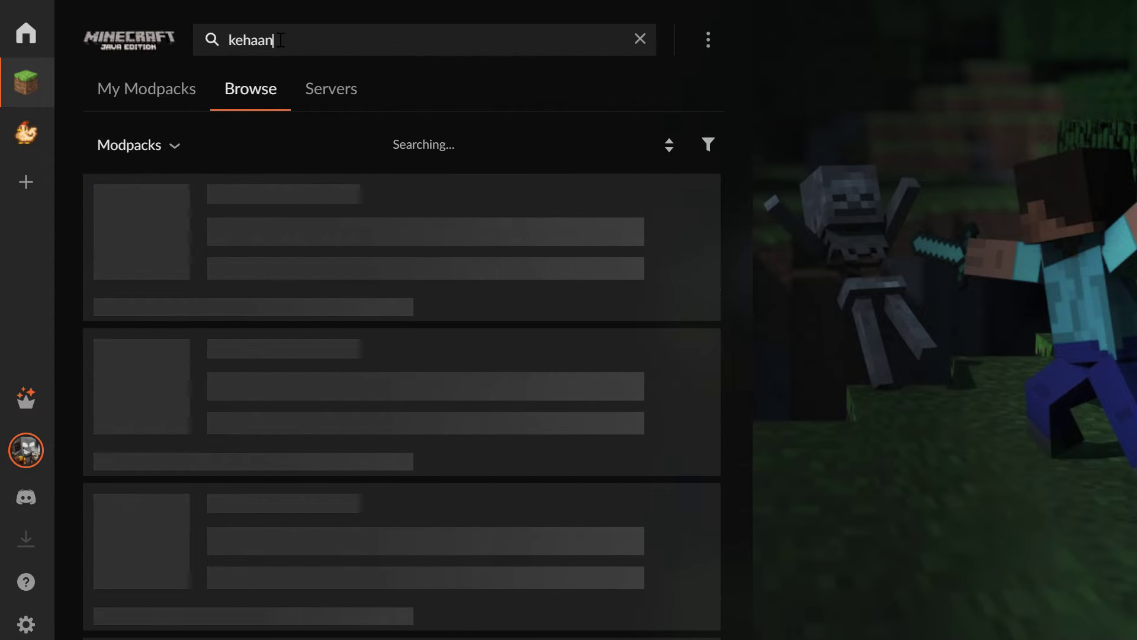
pyautogui.scroll(-10, 353, 323)
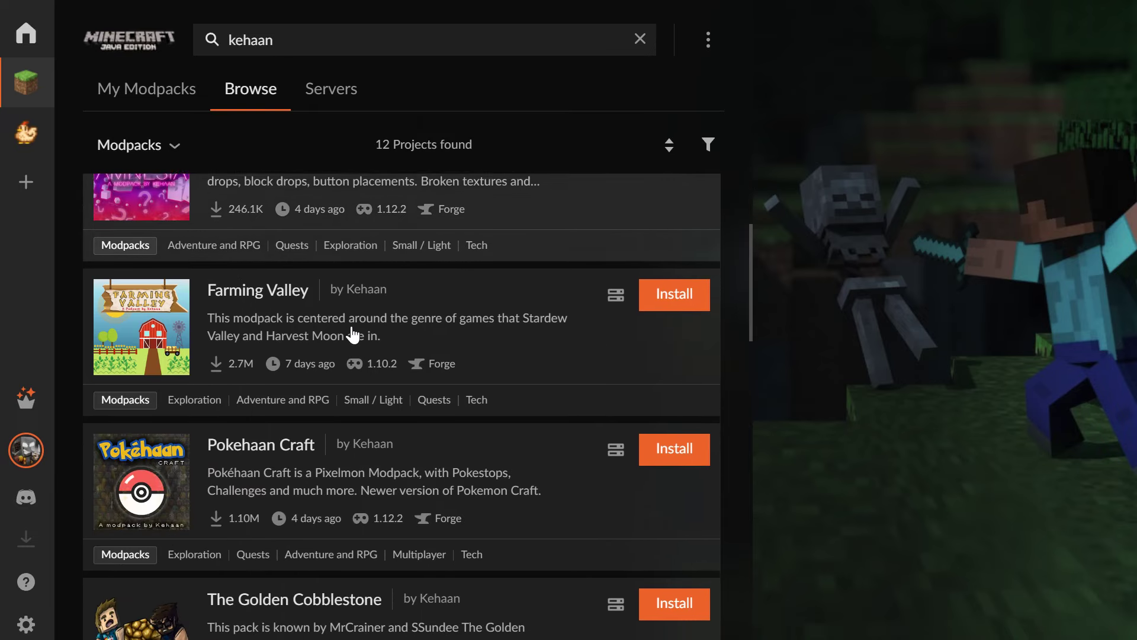
pyautogui.scroll(10, 351, 325)
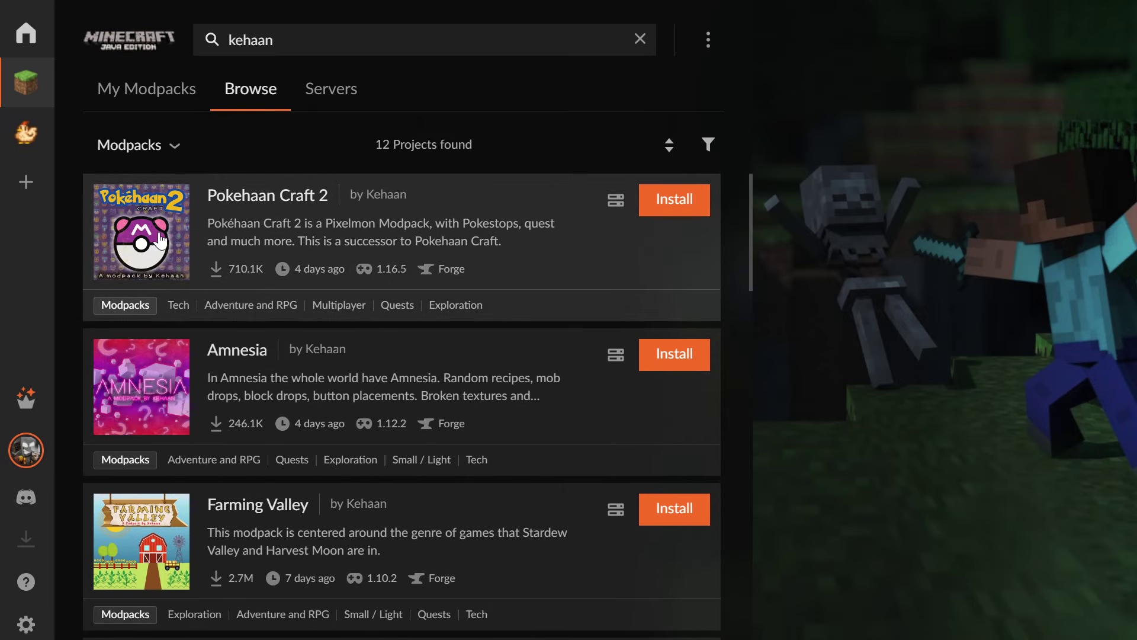
pyautogui.scroll(-15, 524, 217)
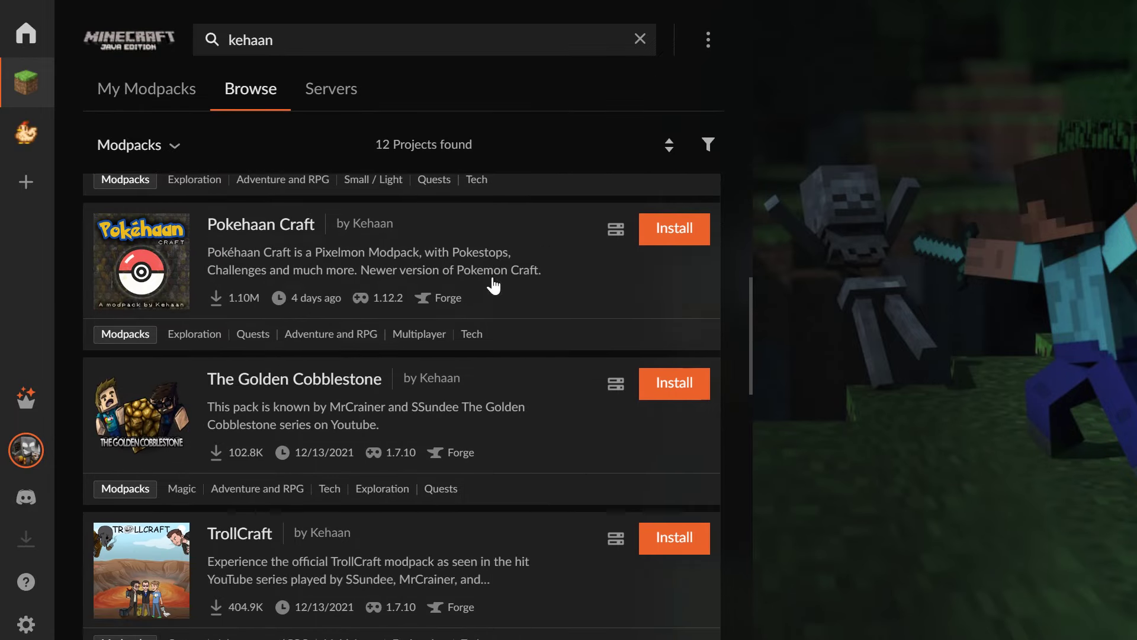
pyautogui.scroll(-4, 420, 259)
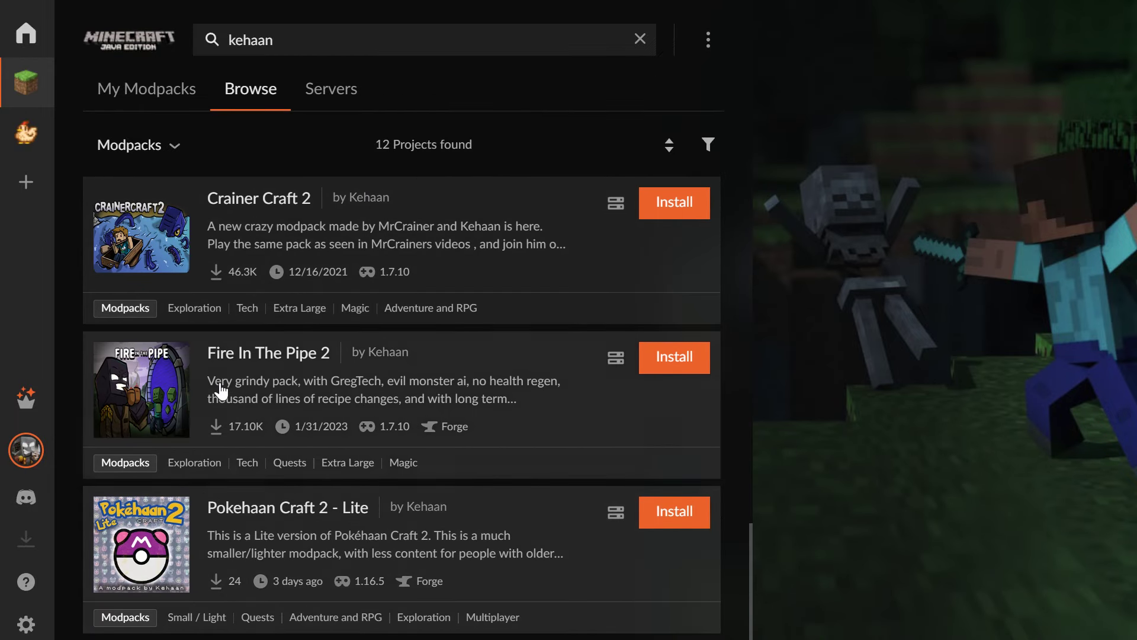
# Step: Replace the search with 'pokehaan craft 2' and review the 6 results
pyautogui.doubleClick(258, 41)
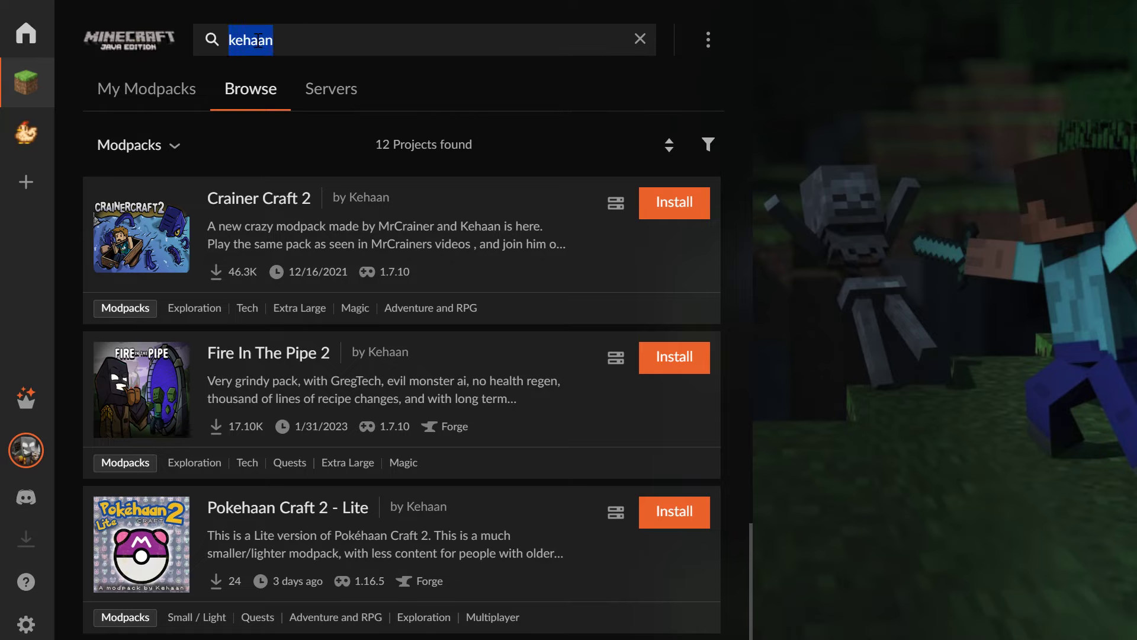
pyautogui.write('pokehaan craft 2')
pyautogui.press('Return')
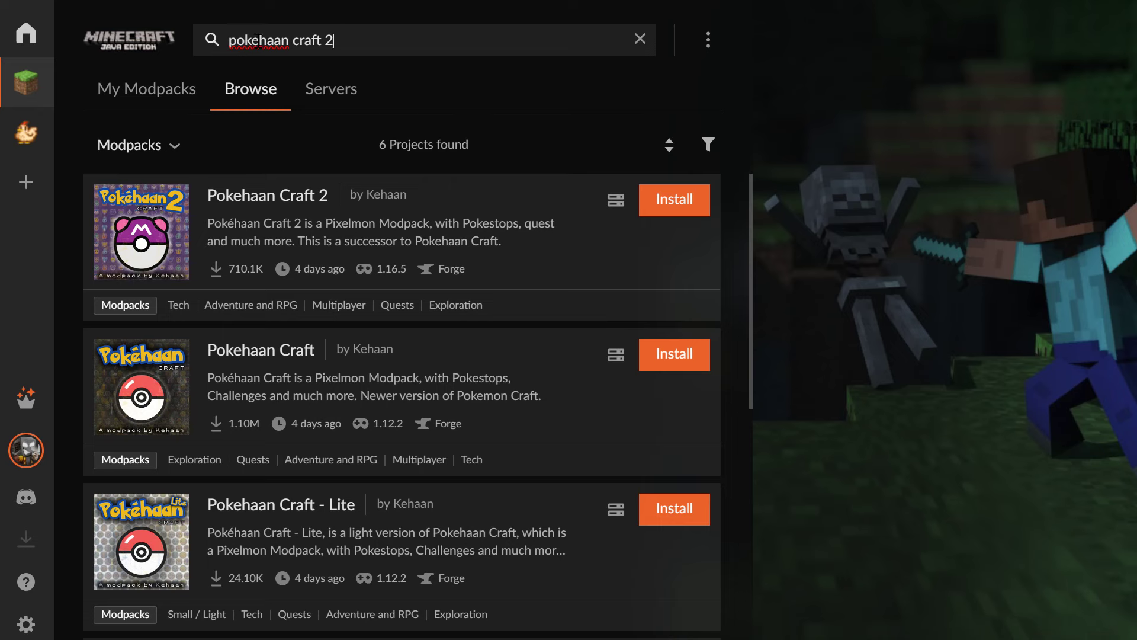
pyautogui.scroll(-8, 183, 302)
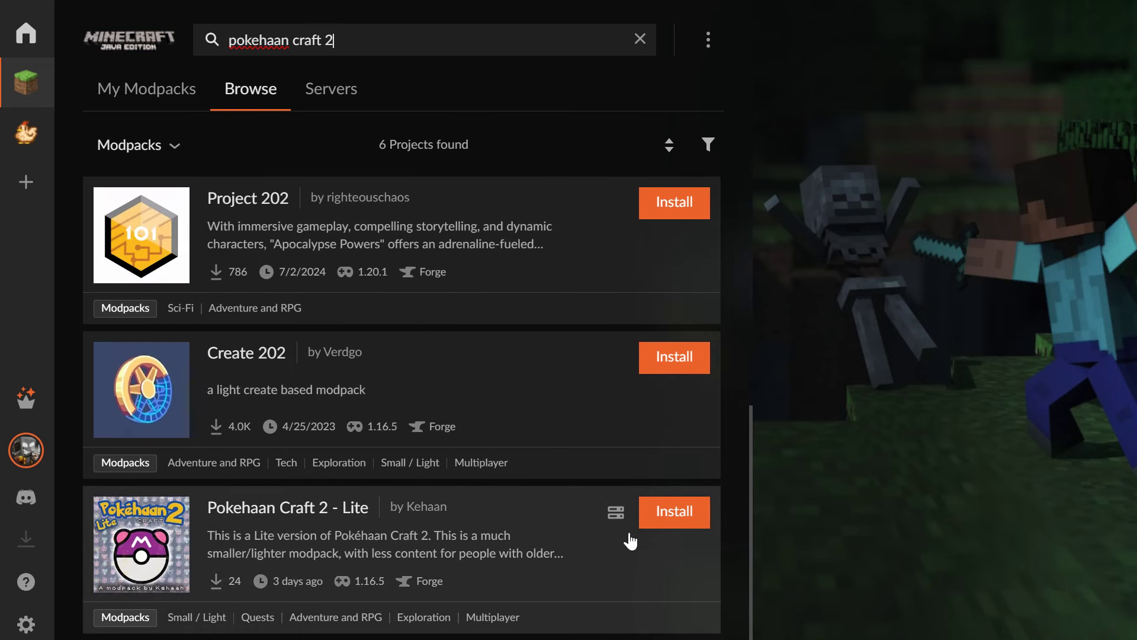
# Step: Install Pokehaan Craft 2 - Lite and Pokehaan Craft 2, then view them in My Modpacks
pyautogui.click(677, 514)
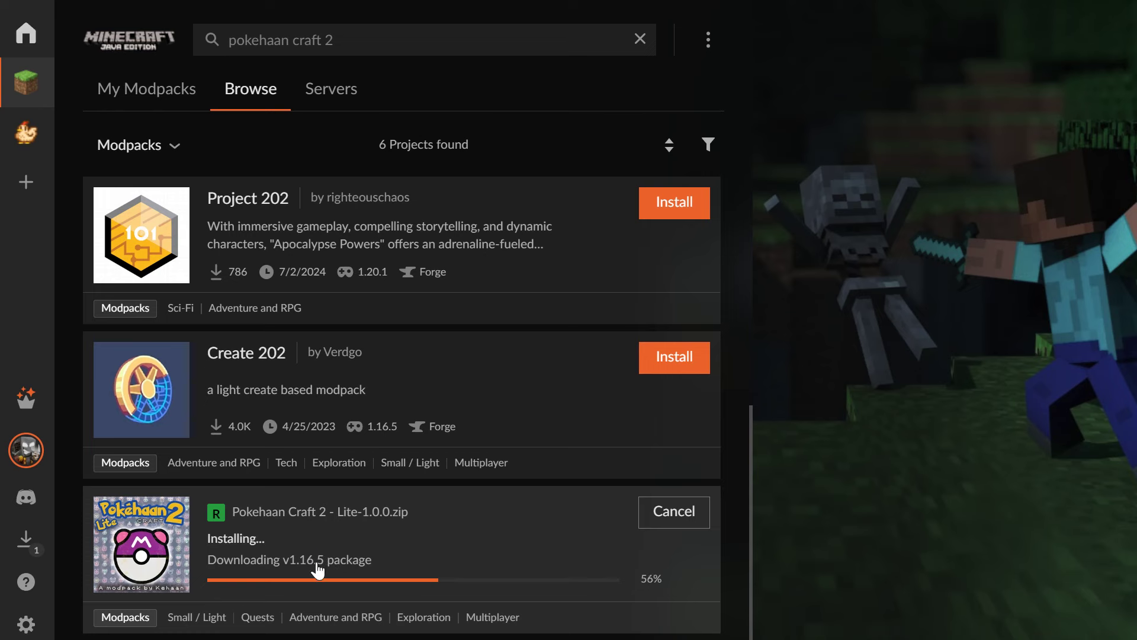
pyautogui.scroll(3, 358, 384)
pyautogui.scroll(4, 358, 384)
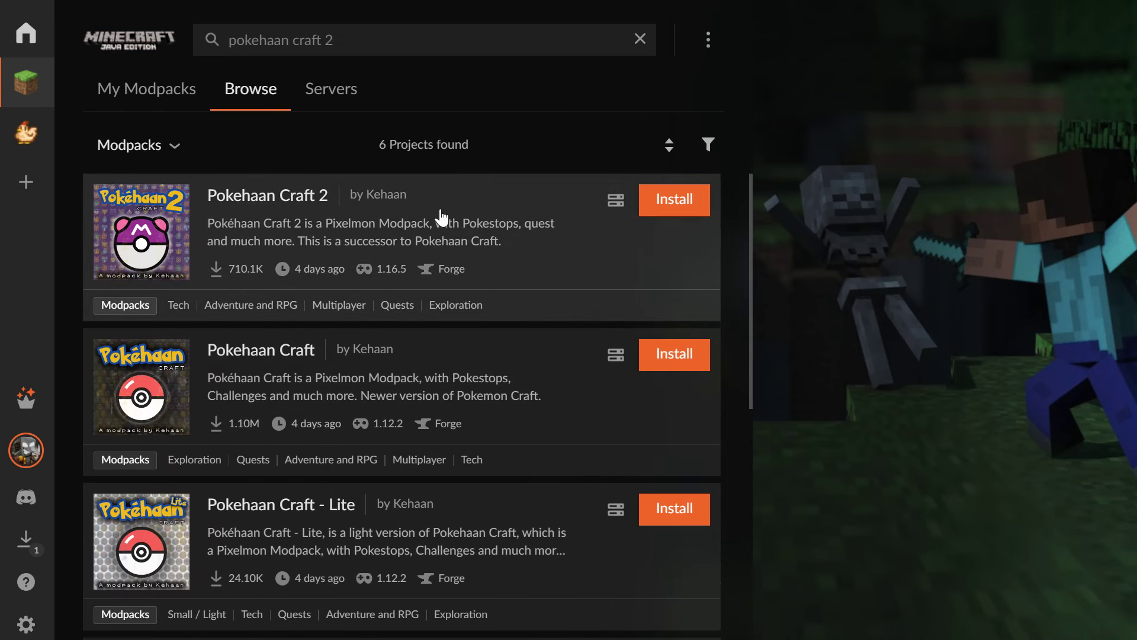
pyautogui.click(662, 203)
pyautogui.scroll(-10, 533, 266)
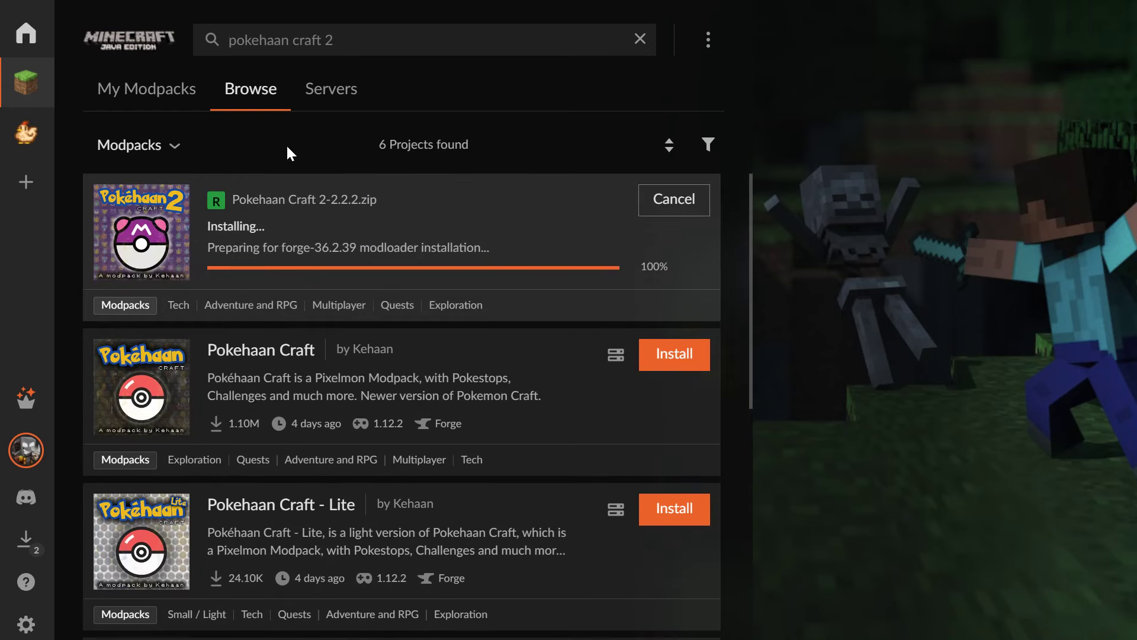
pyautogui.click(141, 98)
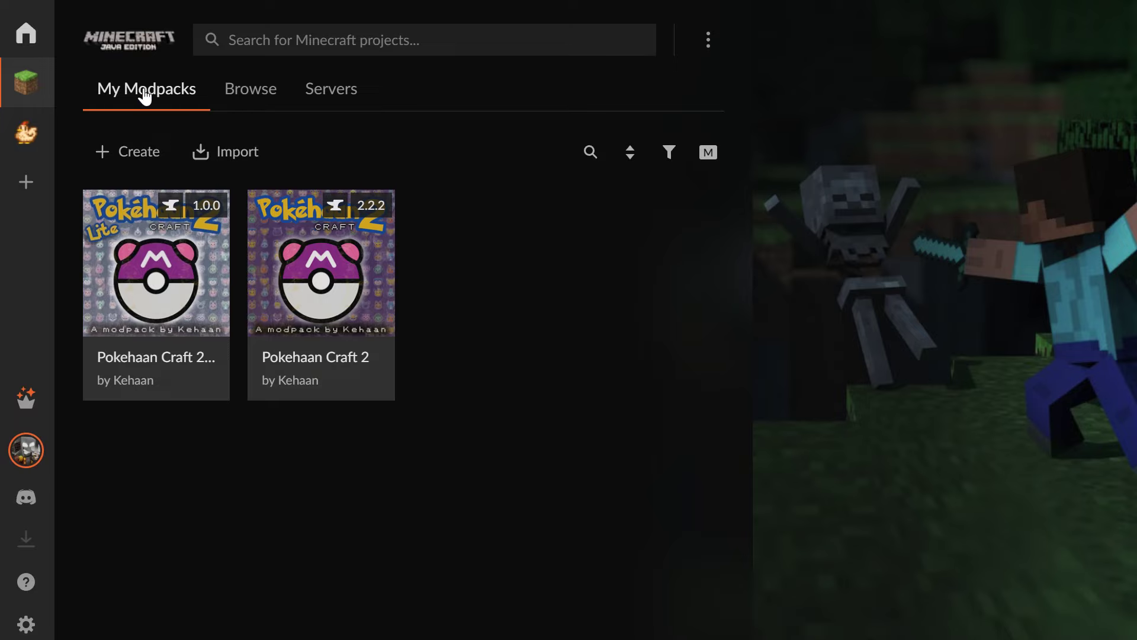
# Step: Once both installs finish, play the Pokehaan Craft 2 - Lite modpack
pyautogui.moveTo(214, 262)
pyautogui.moveTo(158, 233)
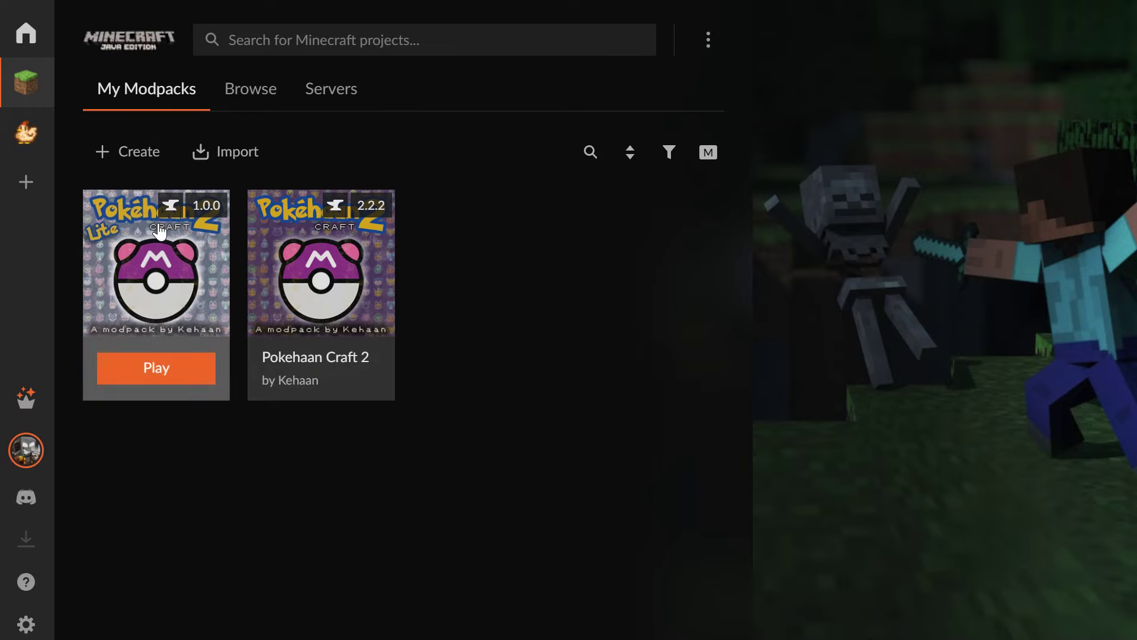
pyautogui.click(177, 377)
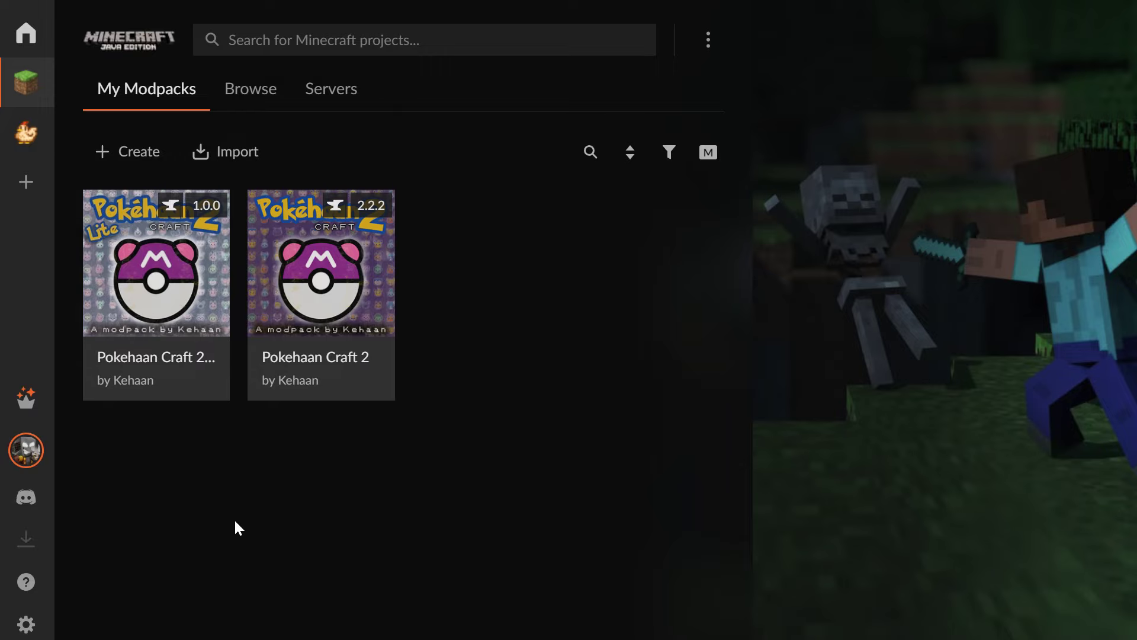
# Step: Let the Minecraft Launcher finish updating and open on the Pokehaan Craft forge-36.2.39 profile
pyautogui.moveTo(70, 55); pyautogui.dragTo(303, 223)
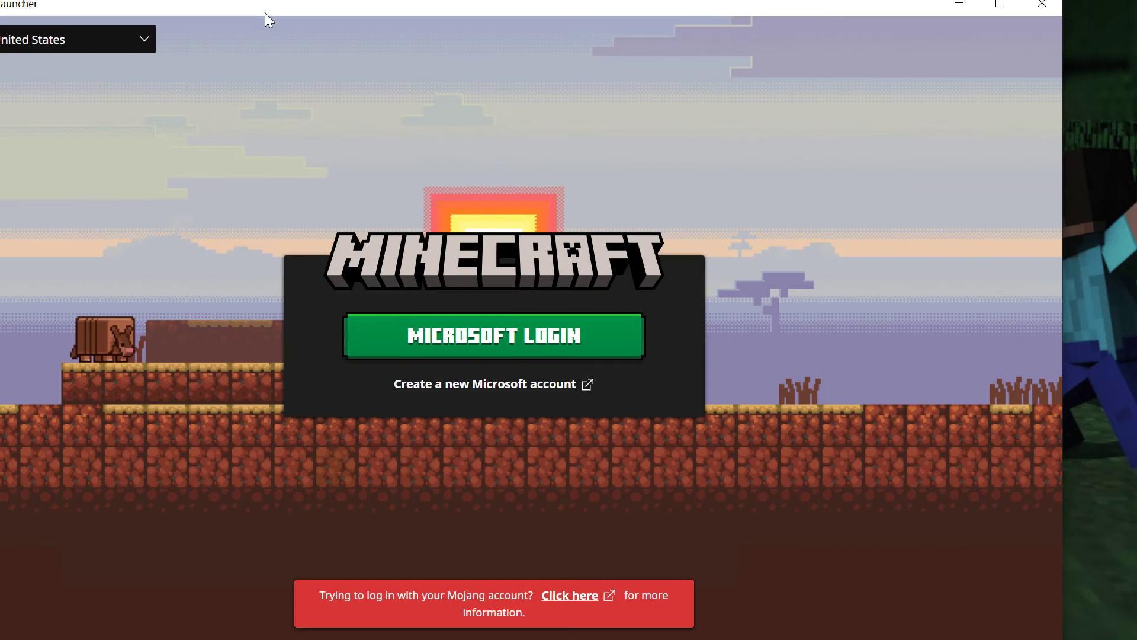
pyautogui.moveTo(263, 13); pyautogui.dragTo(294, 15)
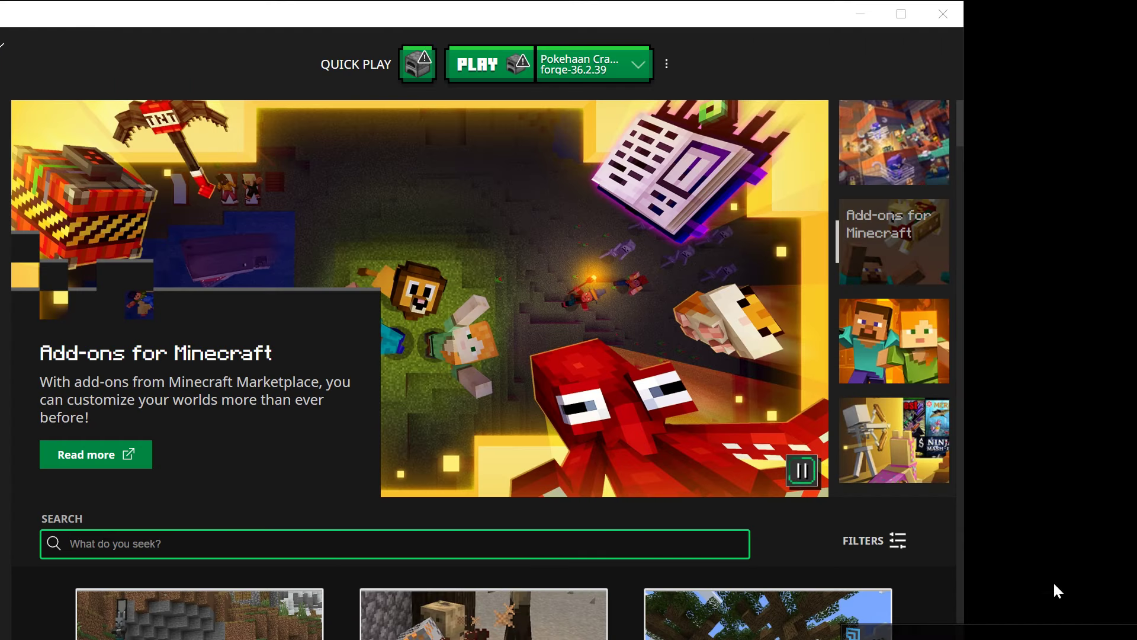
pyautogui.click(432, 21)
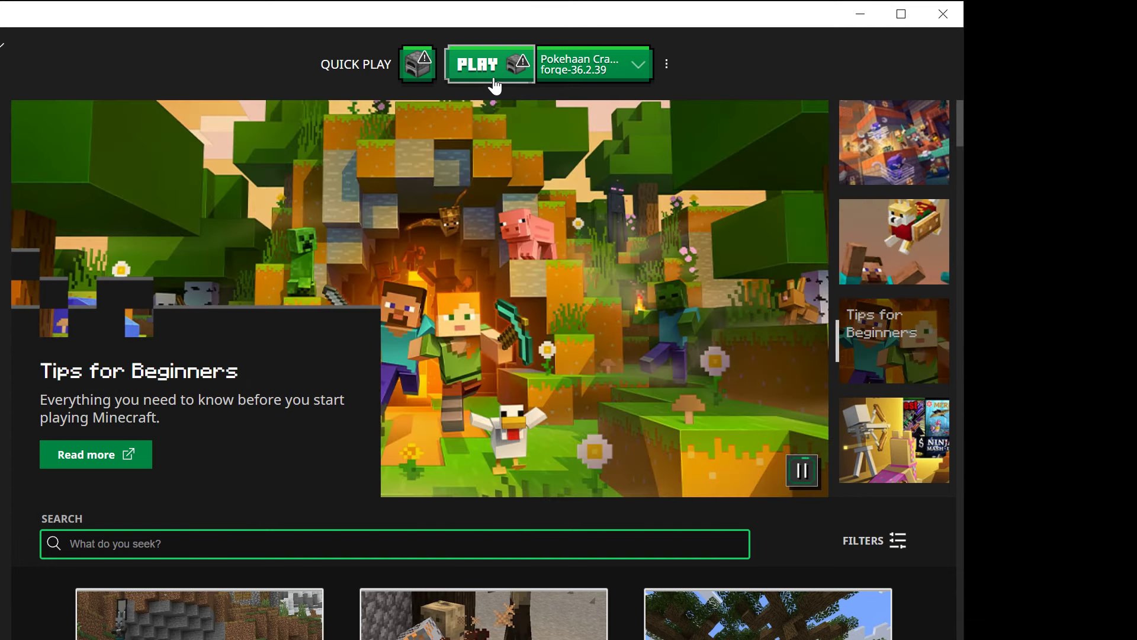
# Step: Launch Minecraft with the Pokehaan Craft forge-36.2.39 profile using PLAY
pyautogui.click(493, 74)
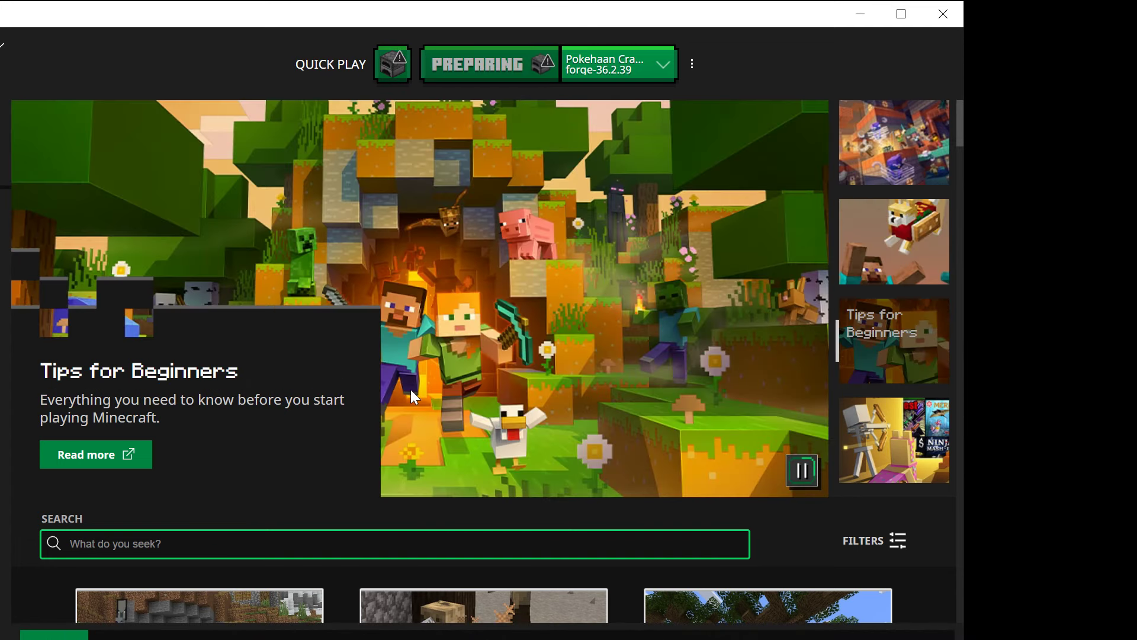